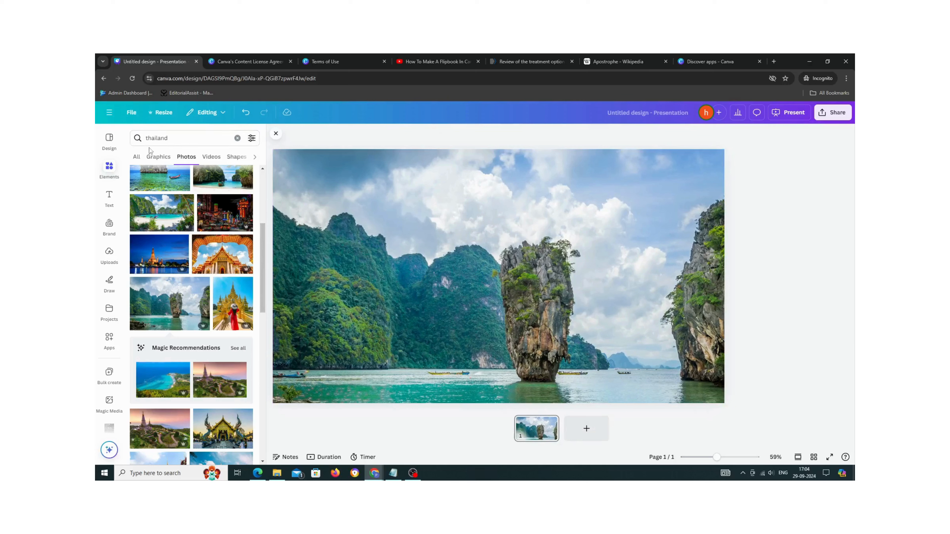
# - Add a heading text box on the photo slide and enter the text THAILAND
pyautogui.click(108, 198)
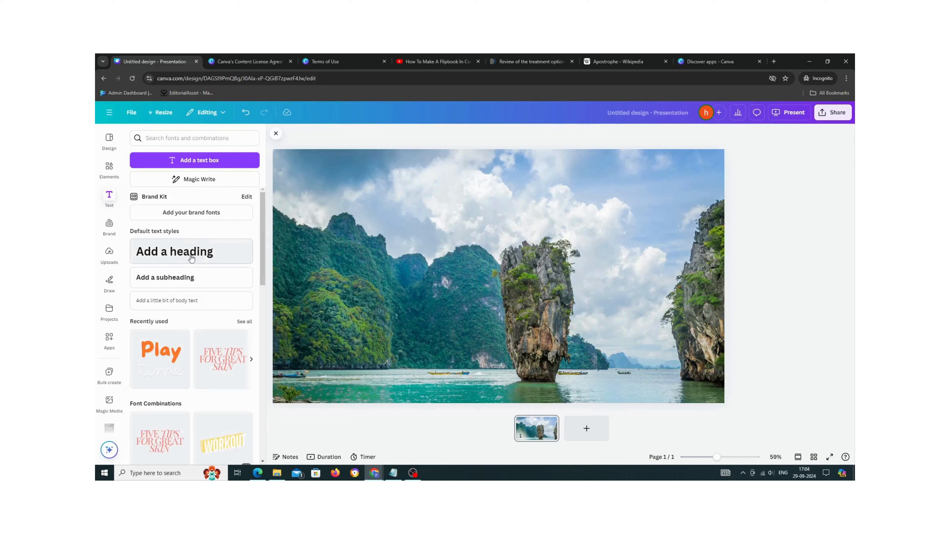
pyautogui.click(191, 259)
pyautogui.press('BackSpace')
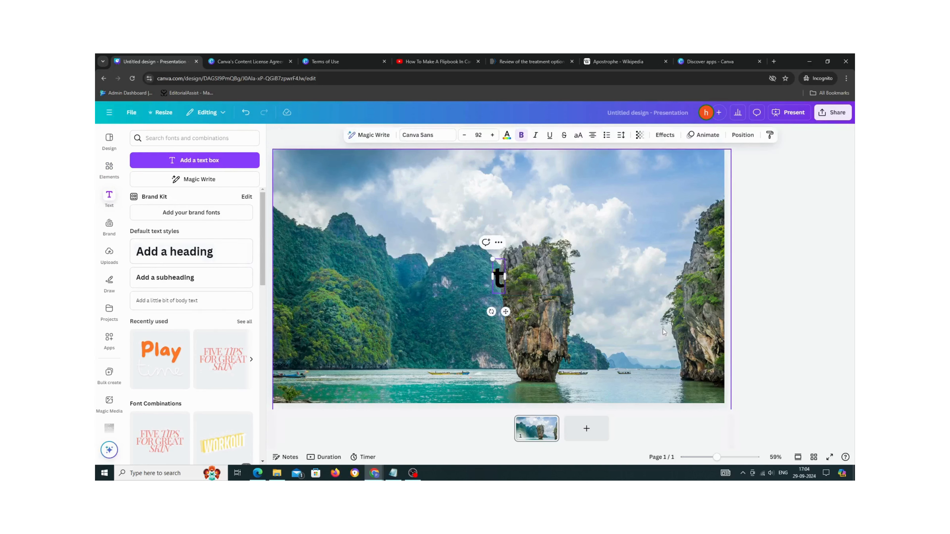
pyautogui.write('th')
pyautogui.press('BackSpace')
pyautogui.press('BackSpace')
pyautogui.write('TH')
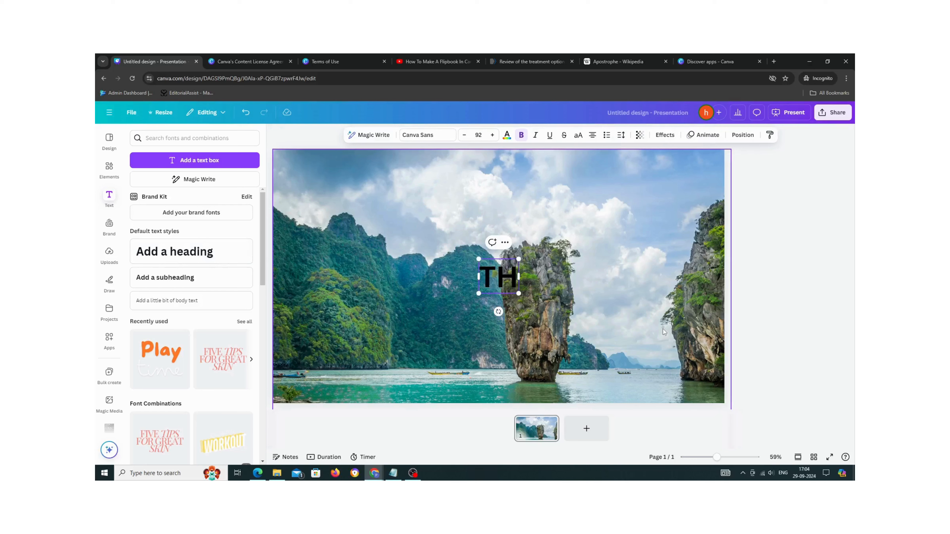
pyautogui.write('AILAND')
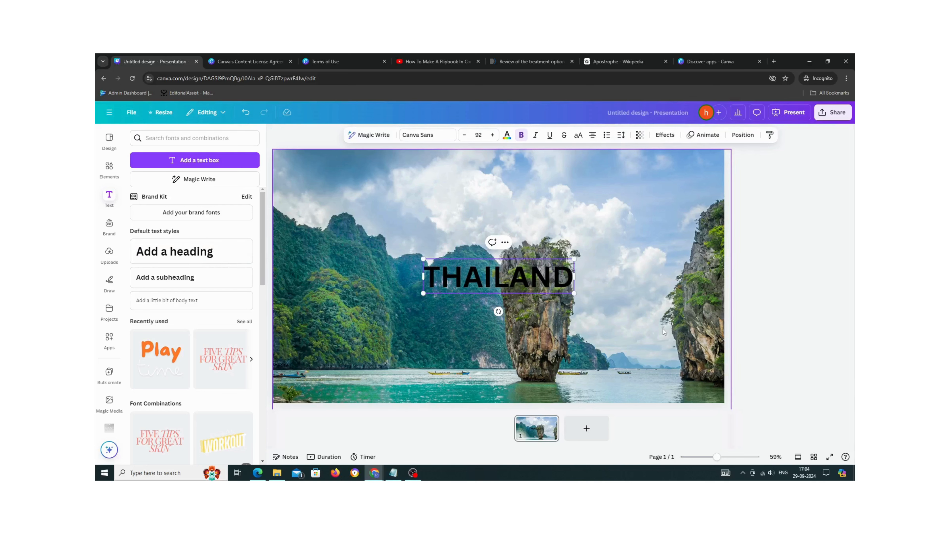
# - Change the THAILAND text's font to Anton and move the text box toward the upper left of the slide
pyautogui.hotkey('ctrl', 'a')
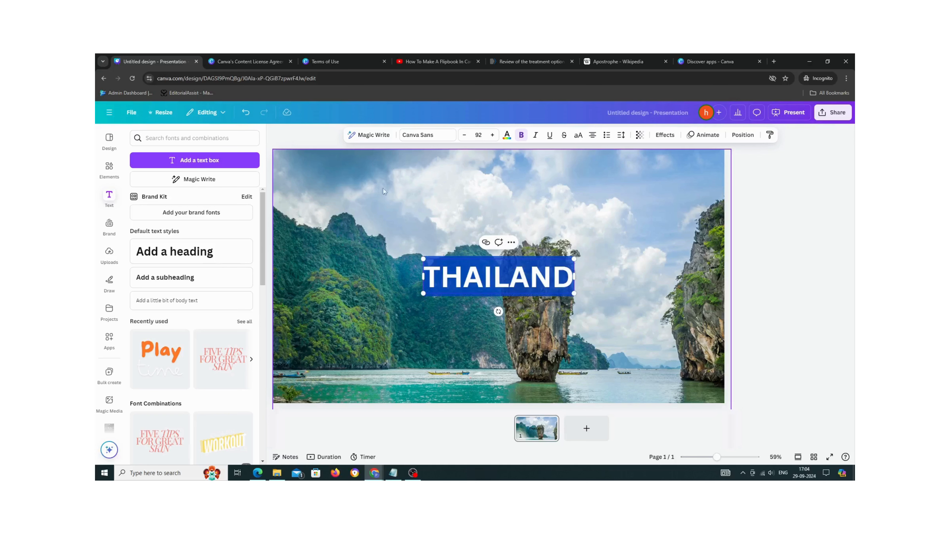
pyautogui.click(419, 141)
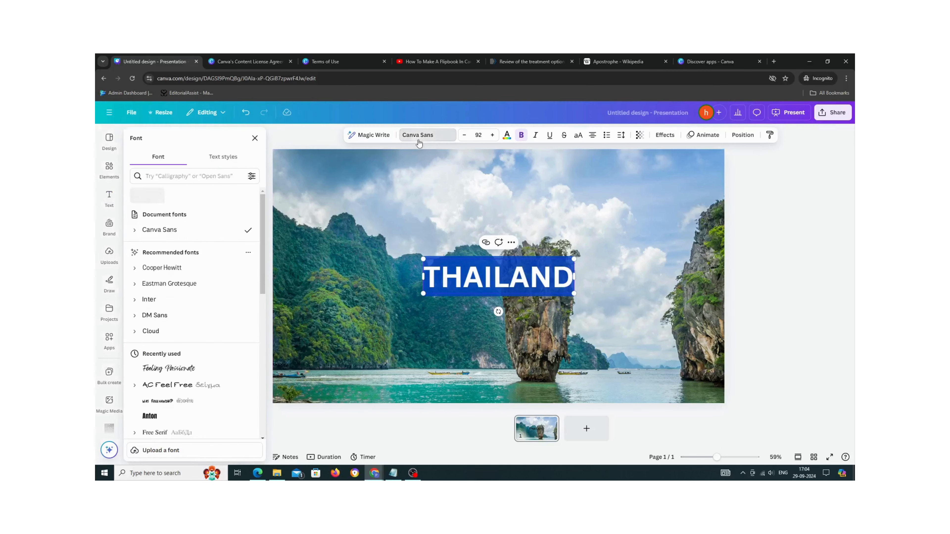
pyautogui.click(150, 417)
pyautogui.moveTo(446, 257); pyautogui.dragTo(288, 204)
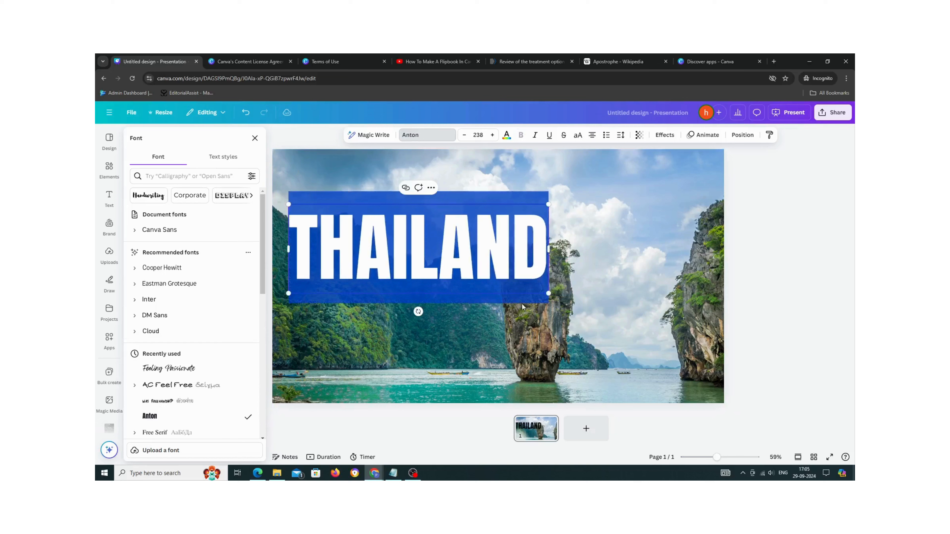
# - Enlarge the THAILAND text box to span most of the slide width, about size 355
pyautogui.click(579, 356)
pyautogui.click(523, 274)
pyautogui.moveTo(548, 293); pyautogui.dragTo(697, 337)
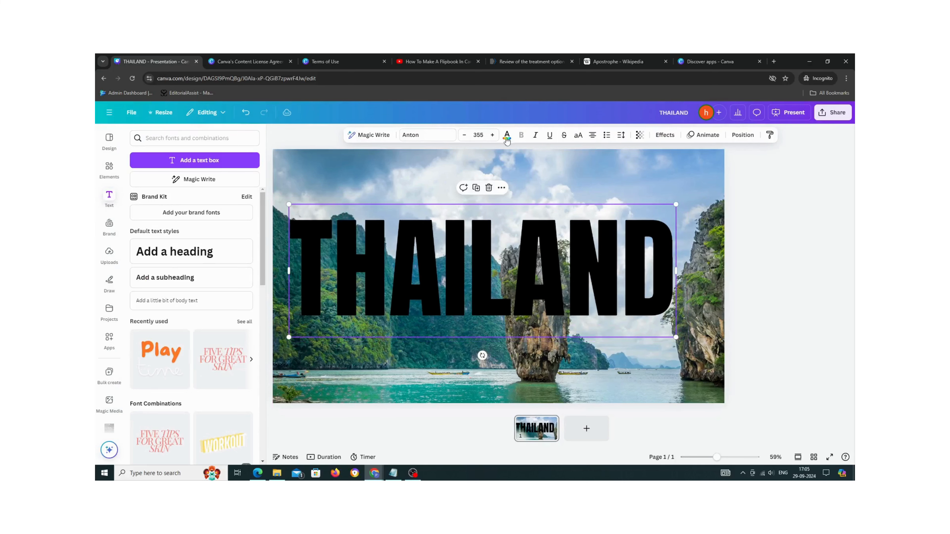
# - Set the THAILAND text colour to white and nudge the text slightly down and to the right
pyautogui.click(507, 136)
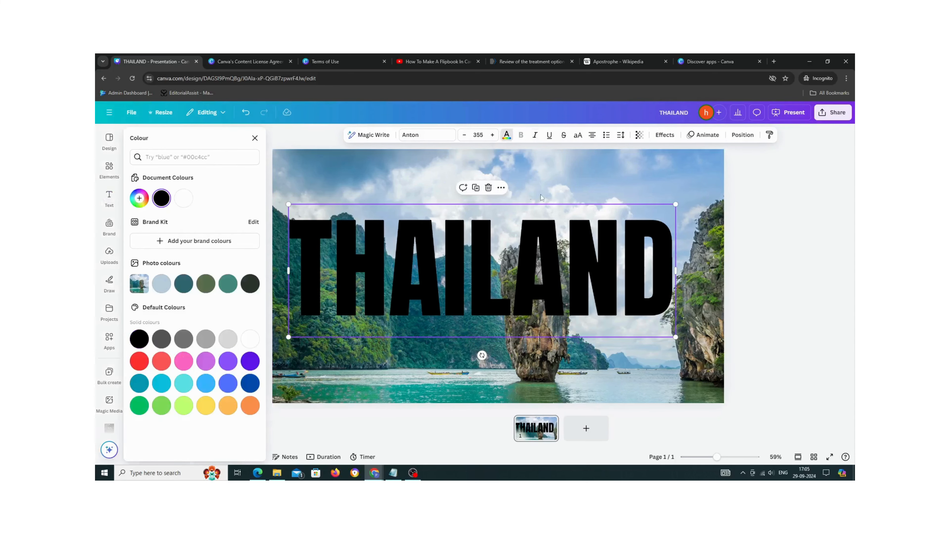
pyautogui.click(250, 339)
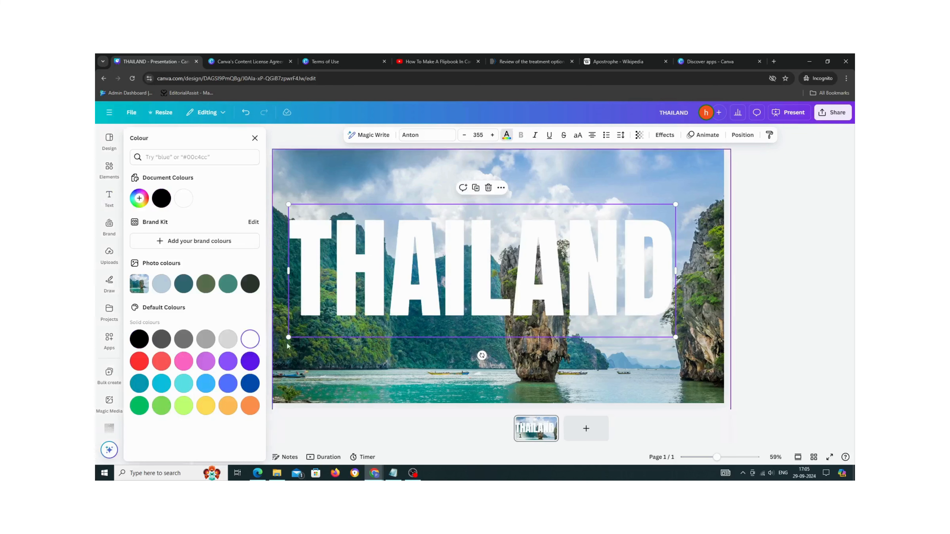
pyautogui.click(529, 357)
pyautogui.moveTo(656, 323); pyautogui.dragTo(670, 338)
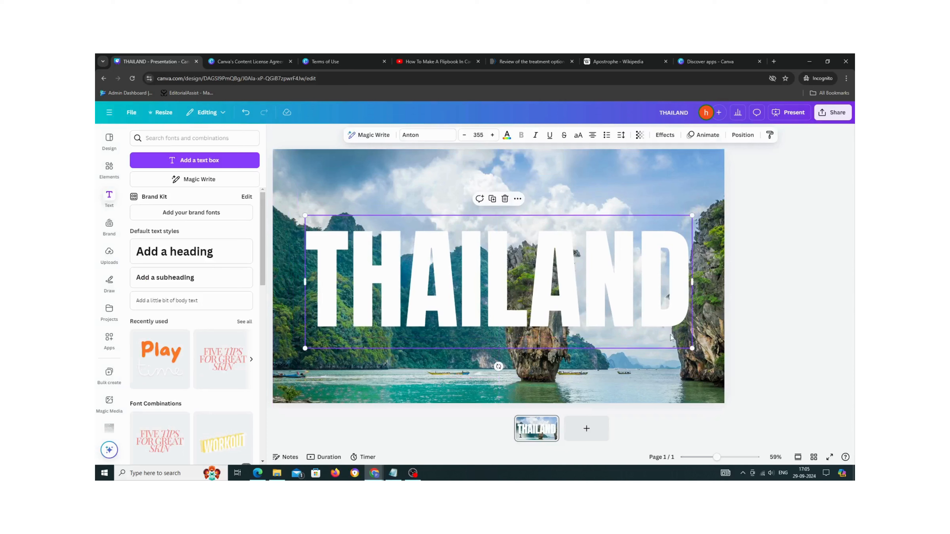
# - Apply the Lift text effect to the THAILAND heading
pyautogui.click(771, 343)
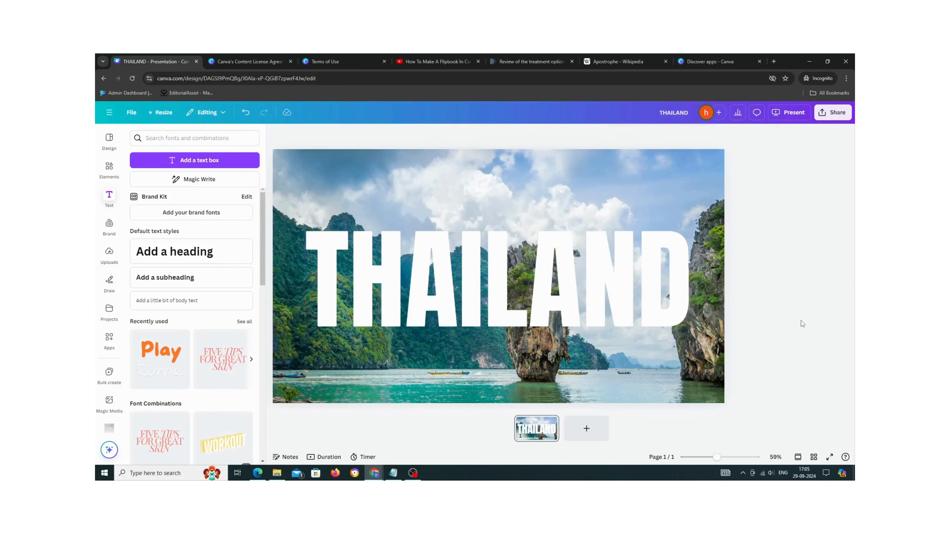
pyautogui.click(555, 316)
pyautogui.click(668, 136)
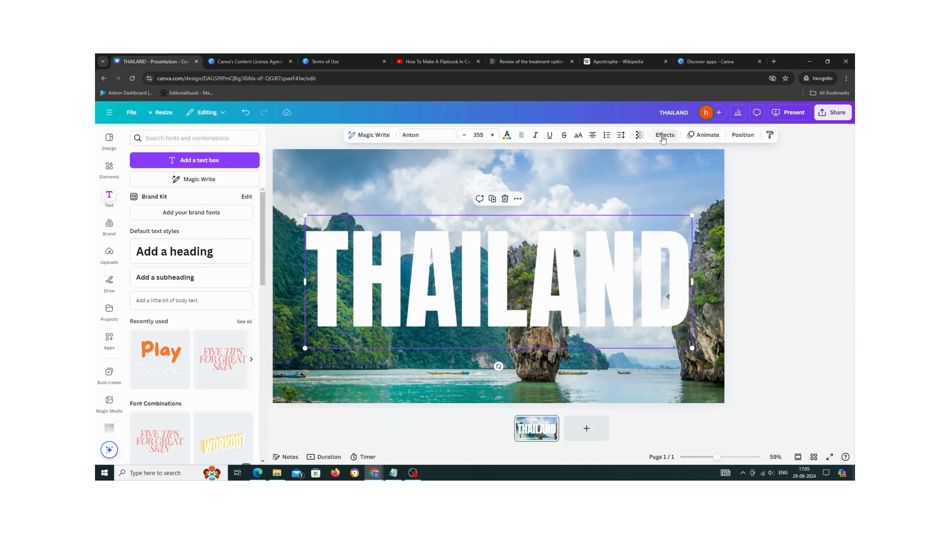
pyautogui.click(240, 199)
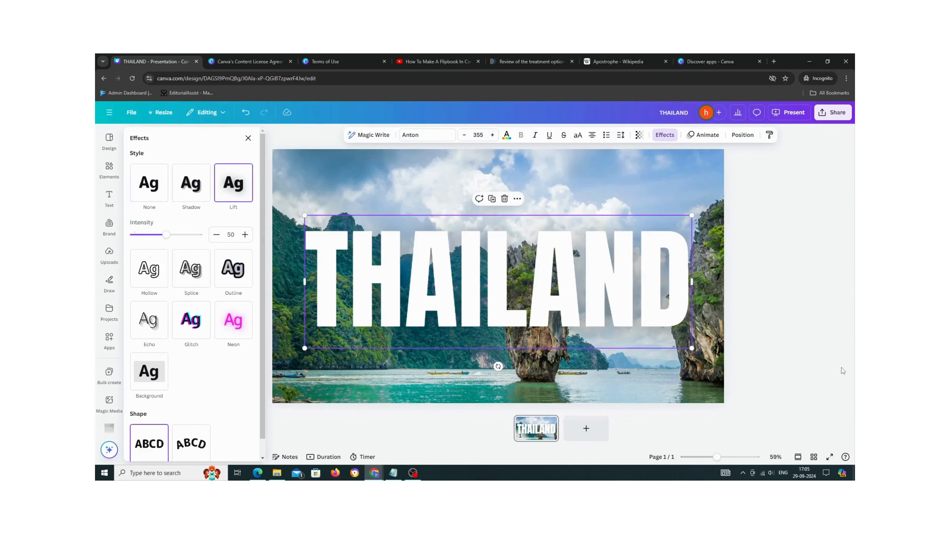
pyautogui.click(830, 354)
pyautogui.moveTo(636, 318); pyautogui.dragTo(636, 316)
pyautogui.click(788, 331)
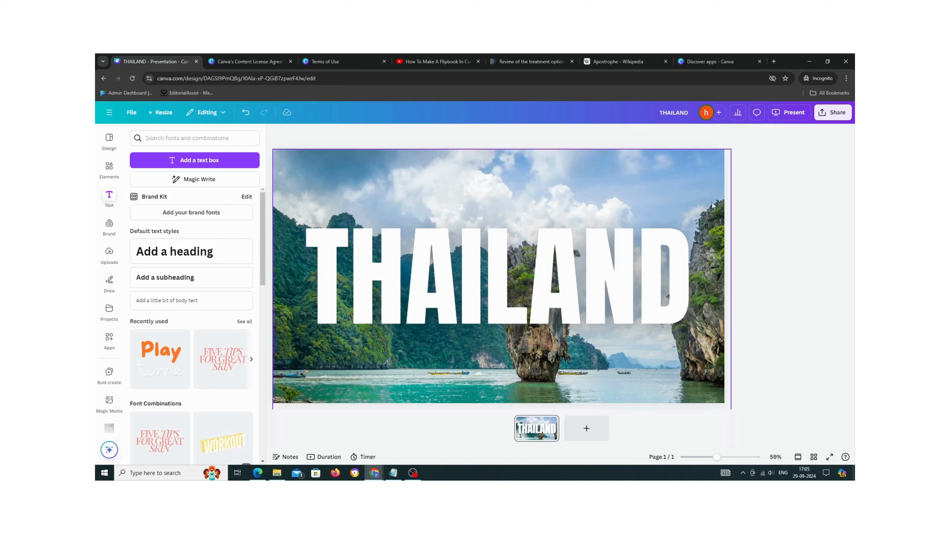
pyautogui.click(685, 177)
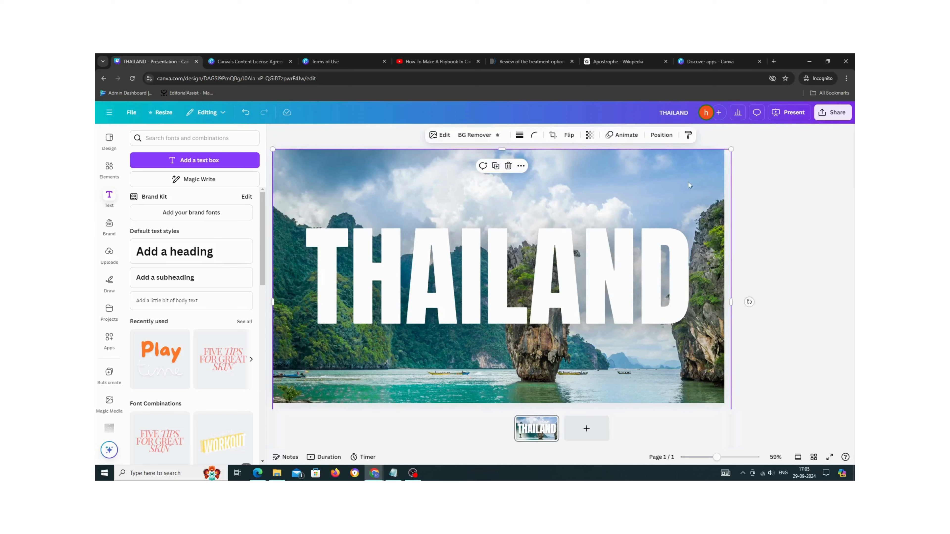
# - Download the design as a PNG file
pyautogui.click(833, 113)
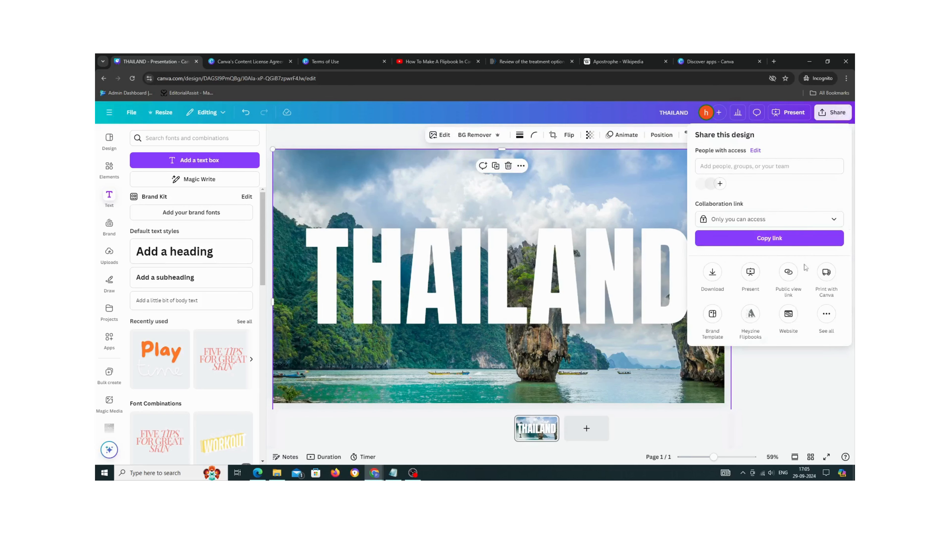
pyautogui.click(713, 275)
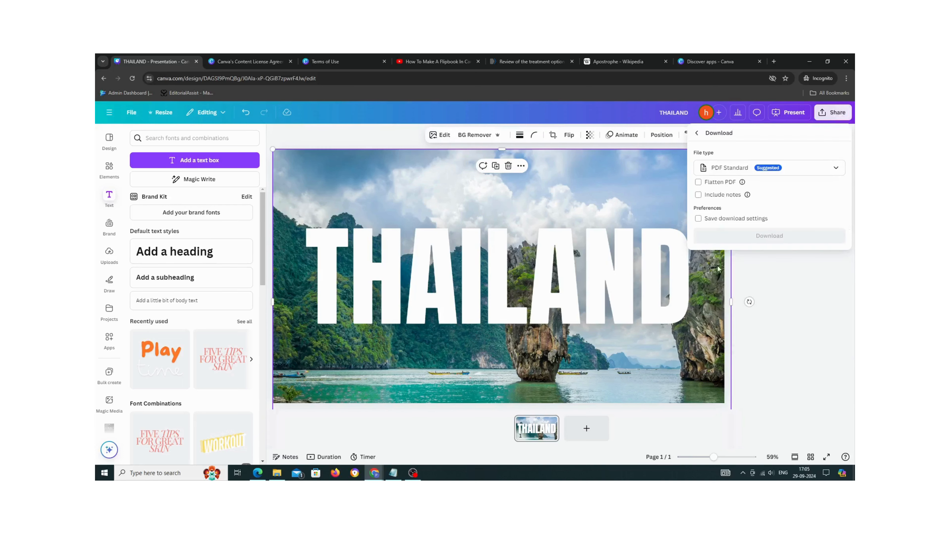
pyautogui.click(800, 169)
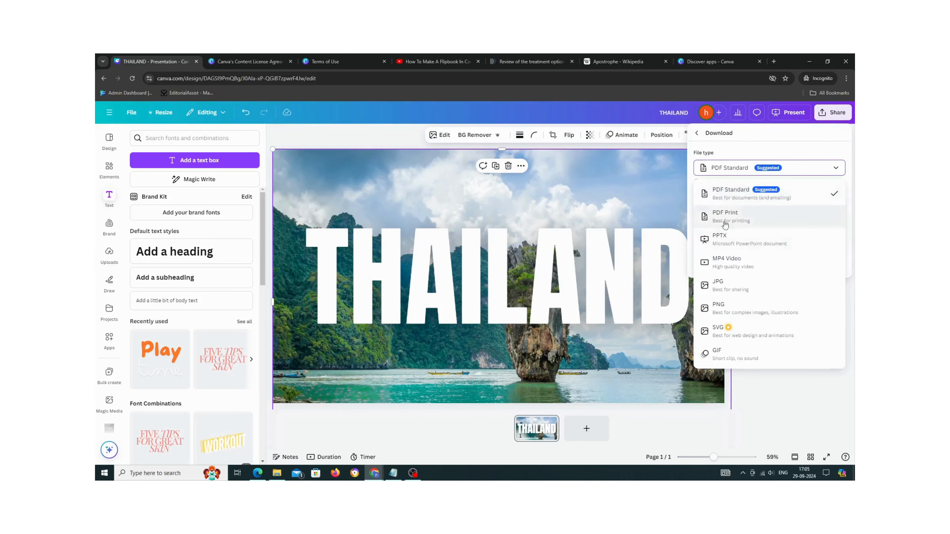
pyautogui.click(736, 317)
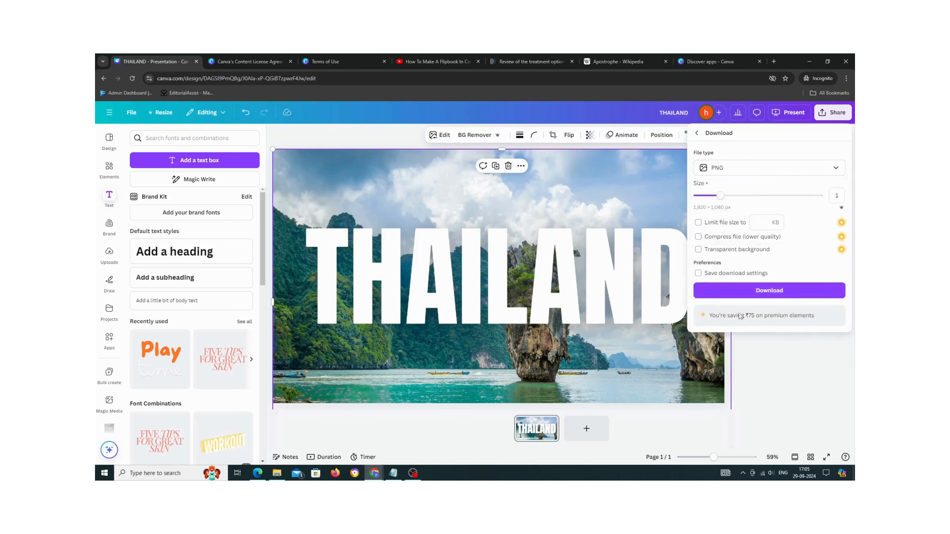
pyautogui.click(769, 291)
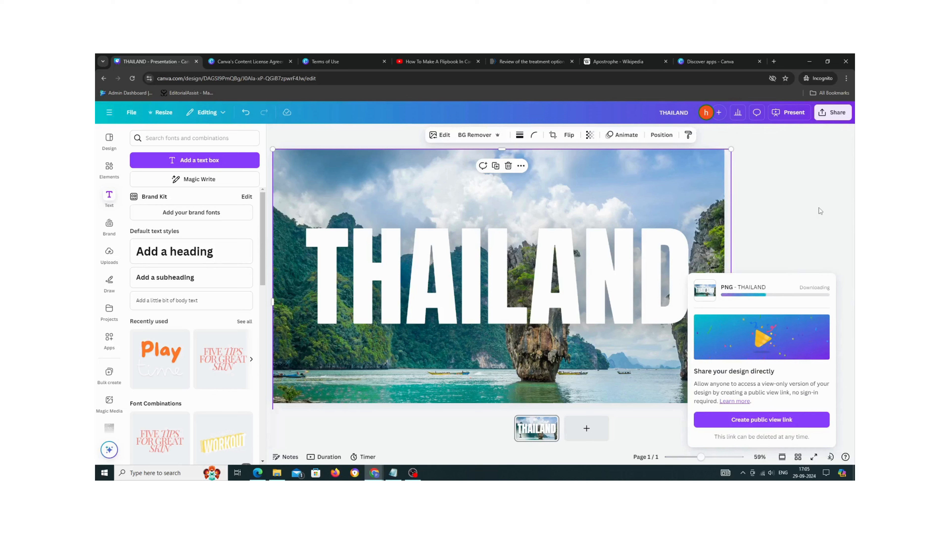
# - Add a new page, place the downloaded THAILAND image from uploads on it, and set it as the page background
pyautogui.click(586, 429)
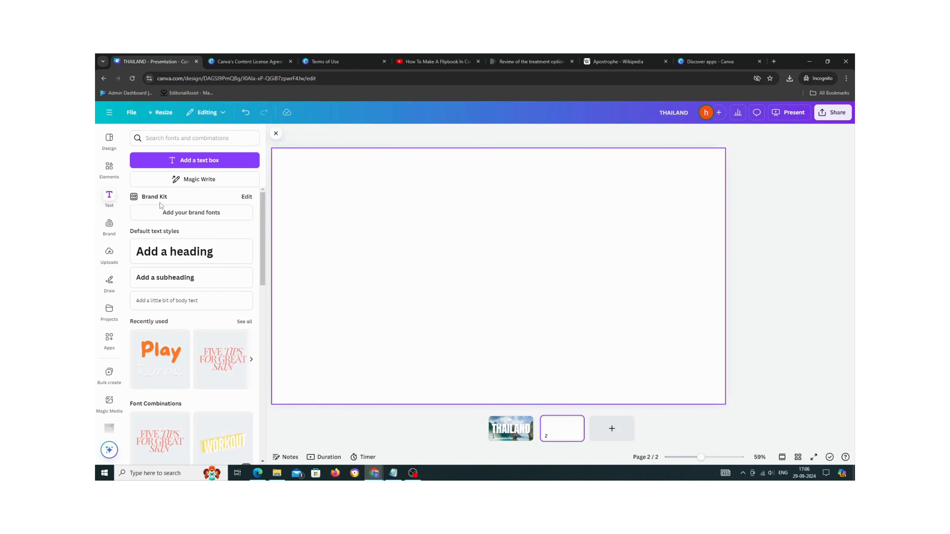
pyautogui.click(109, 252)
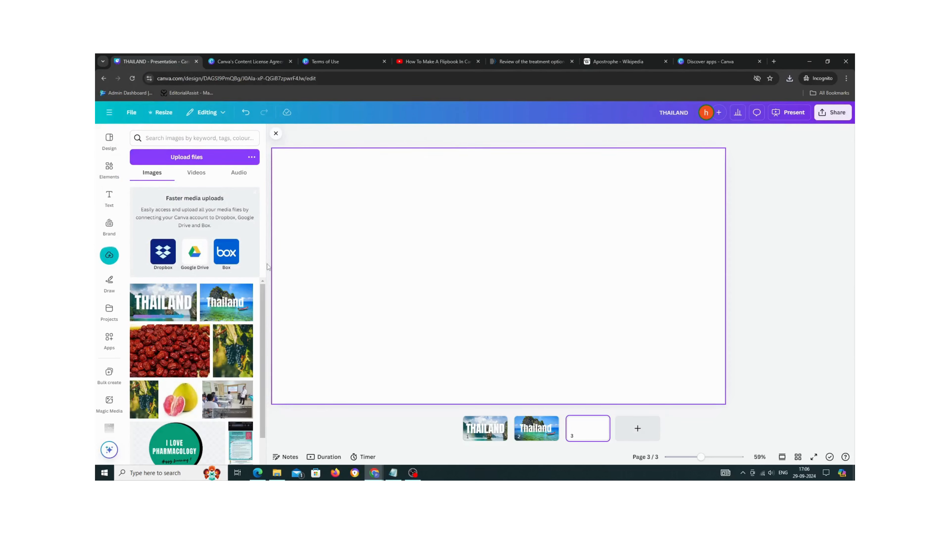
pyautogui.click(180, 305)
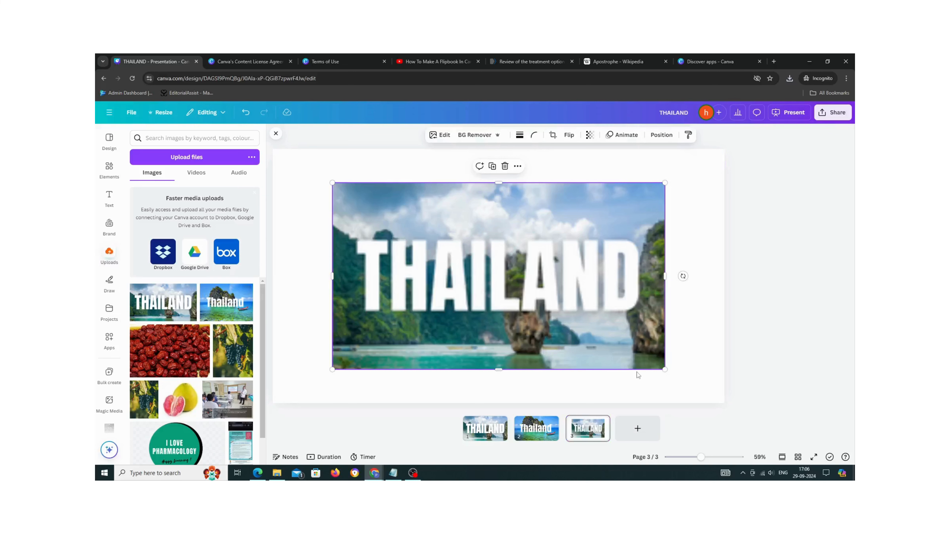
pyautogui.rightClick(592, 314)
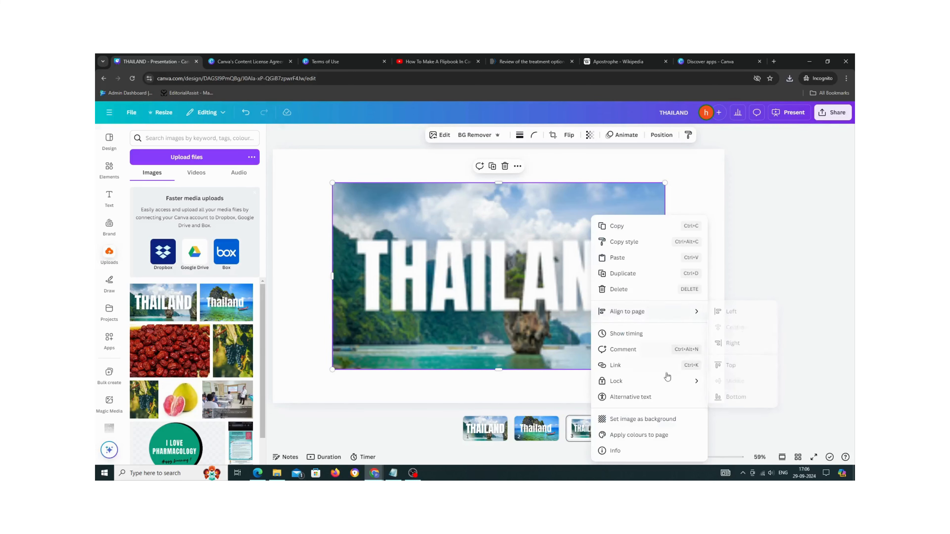
pyautogui.click(670, 419)
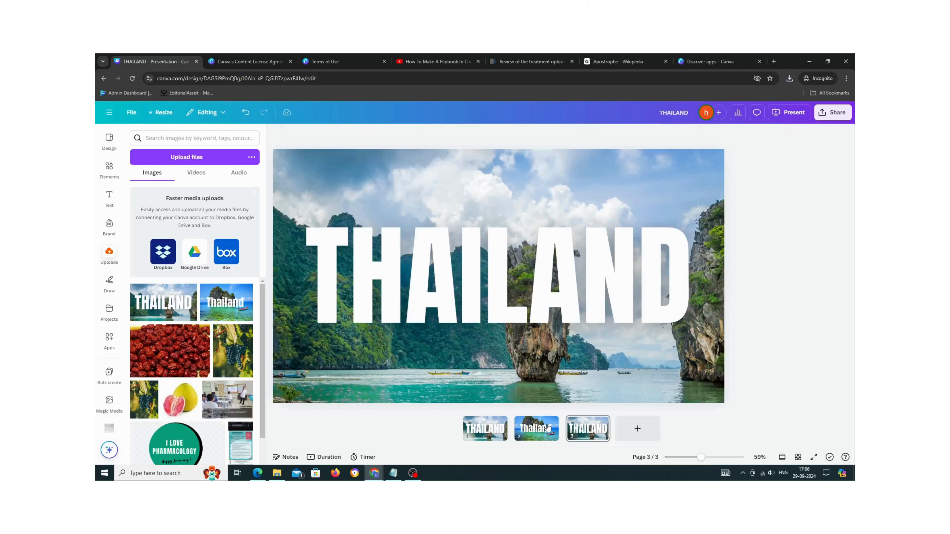
# - Delete the second page and the original first page of the design
pyautogui.rightClick(558, 419)
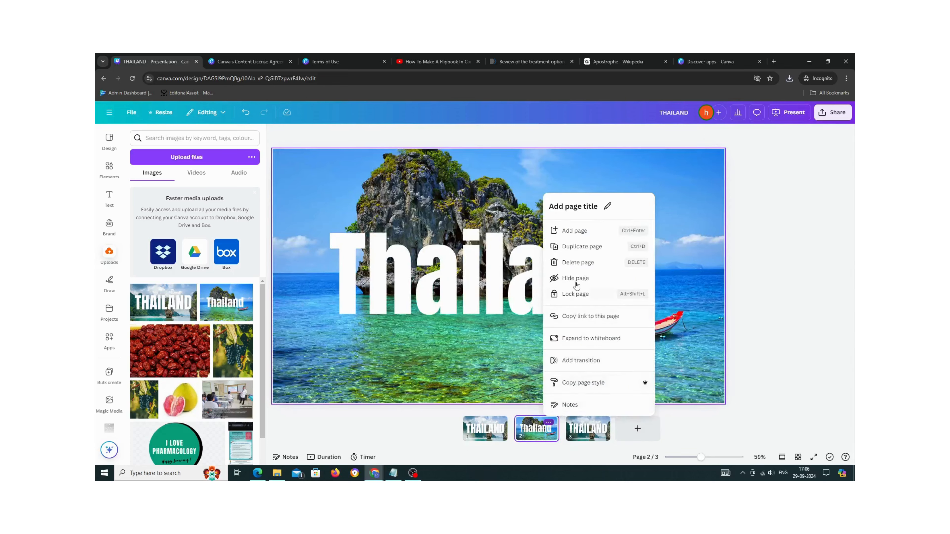
pyautogui.click(574, 263)
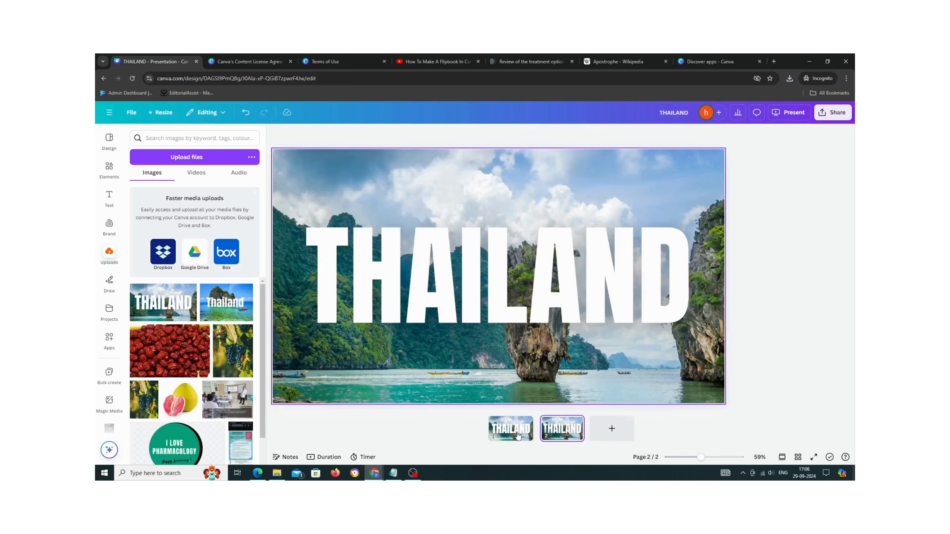
pyautogui.click(524, 422)
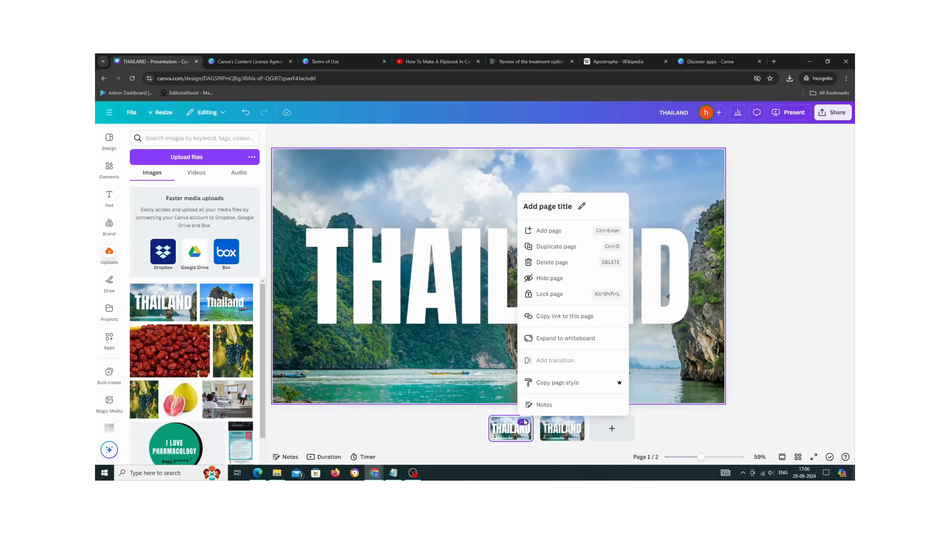
pyautogui.click(551, 263)
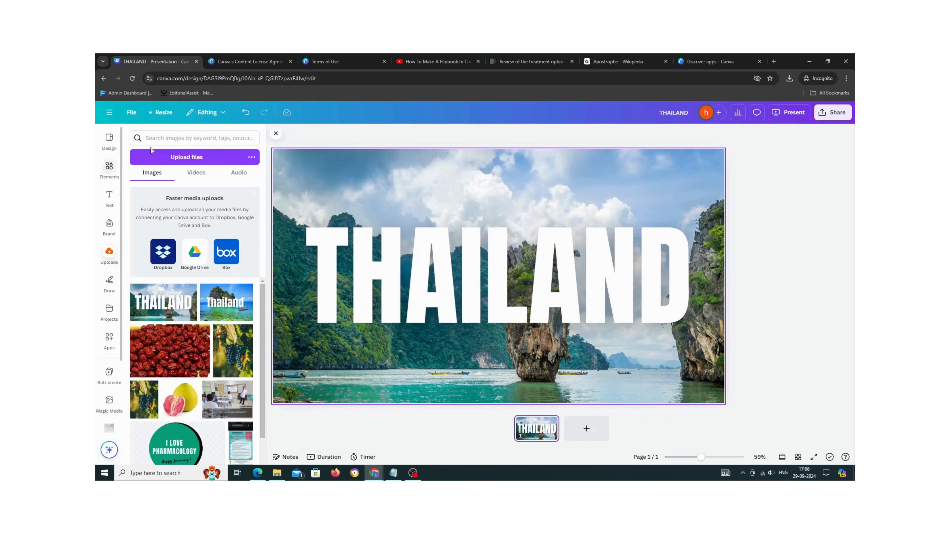
# - Search the elements for Aeroplane and insert an aeroplane graphic onto the slide
pyautogui.click(109, 171)
pyautogui.doubleClick(151, 141)
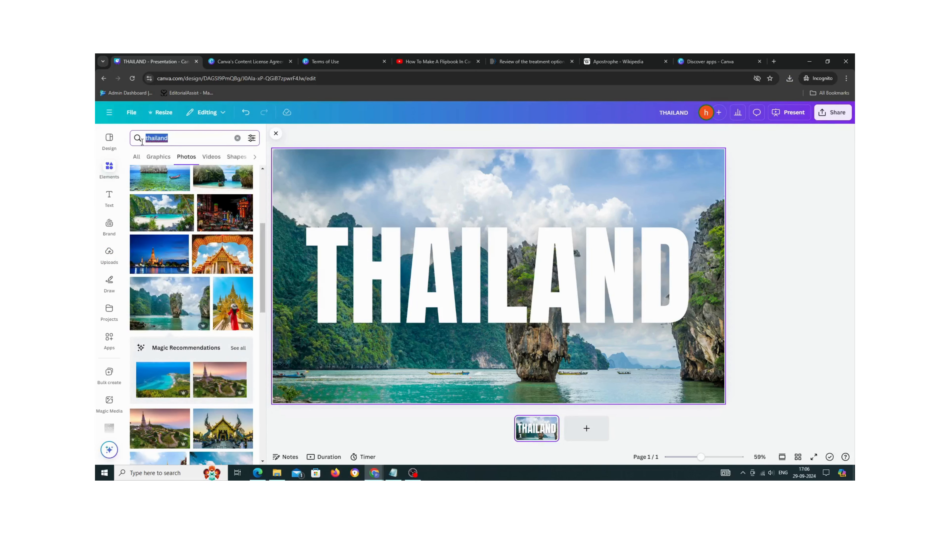
pyautogui.write('AERO')
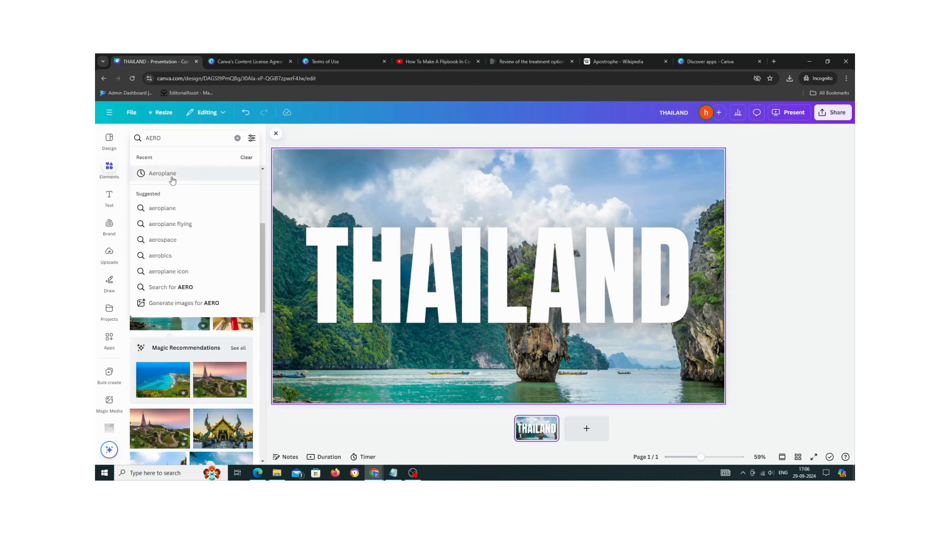
pyautogui.click(164, 173)
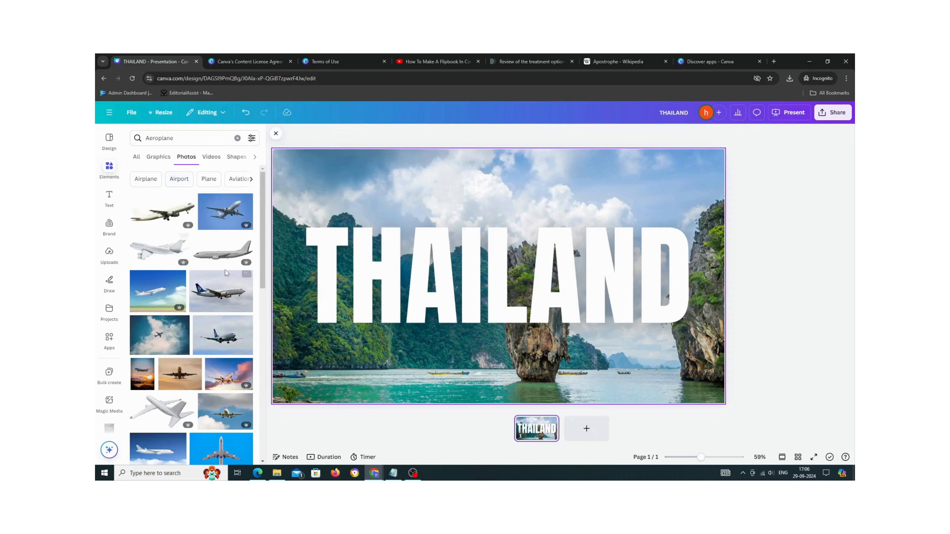
pyautogui.click(158, 156)
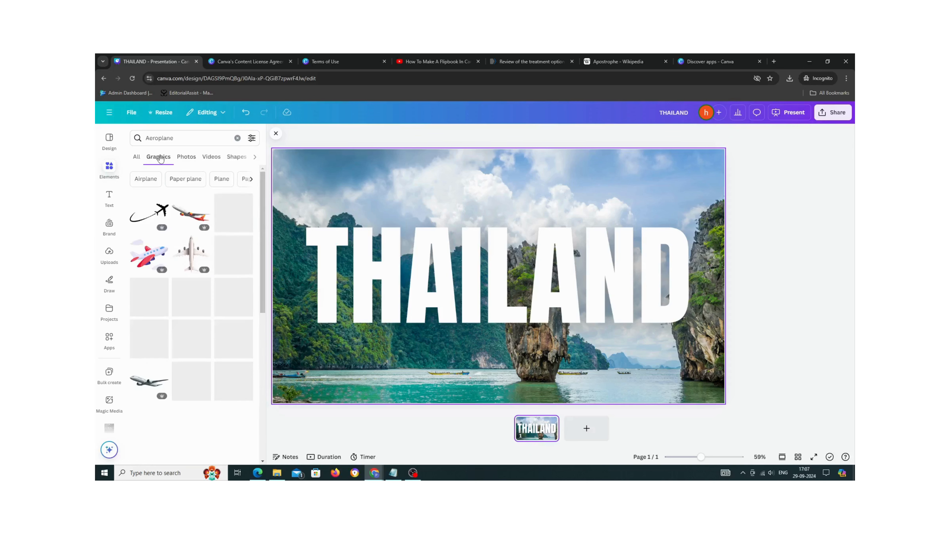
pyautogui.click(193, 248)
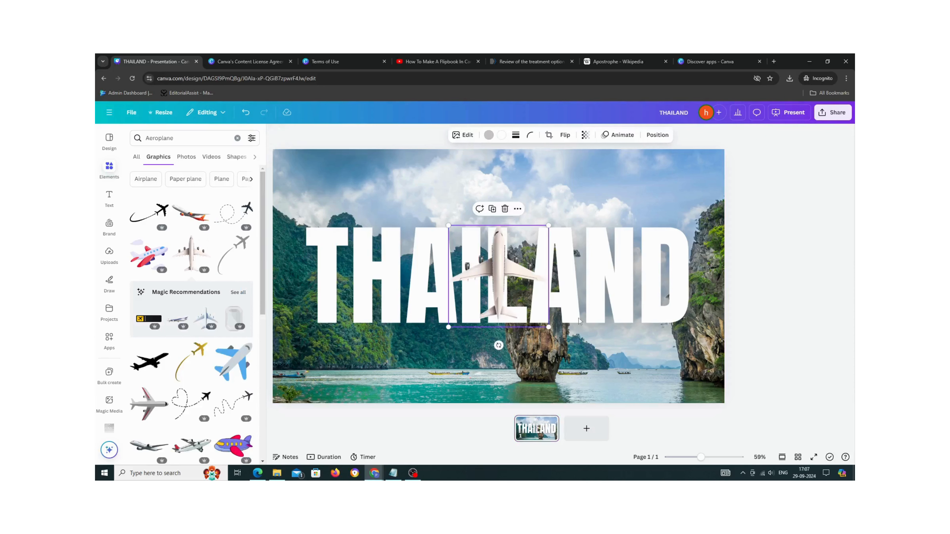
# - Enlarge the aeroplane graphic and position it across the left letters of THAILAND
pyautogui.moveTo(499, 345); pyautogui.dragTo(406, 277)
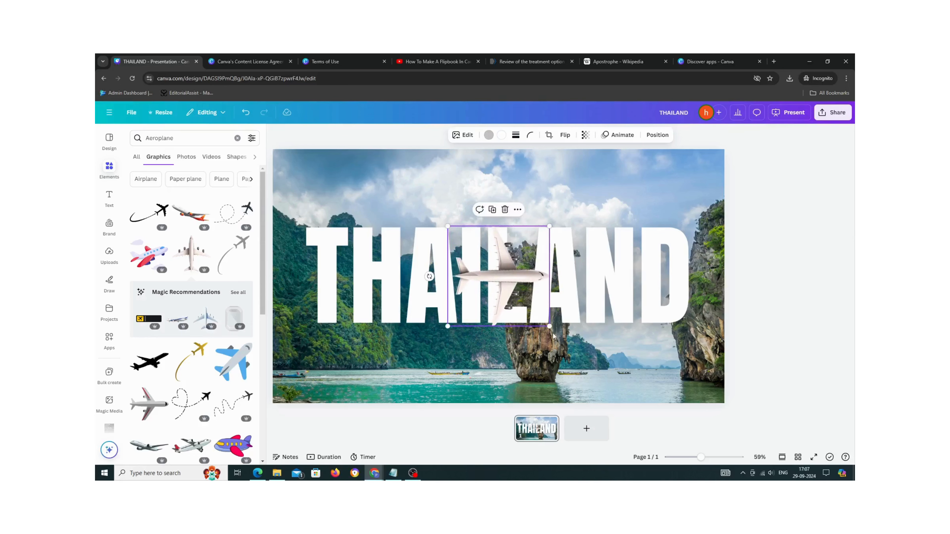
pyautogui.moveTo(549, 326); pyautogui.dragTo(615, 392)
pyautogui.moveTo(578, 354); pyautogui.dragTo(420, 314)
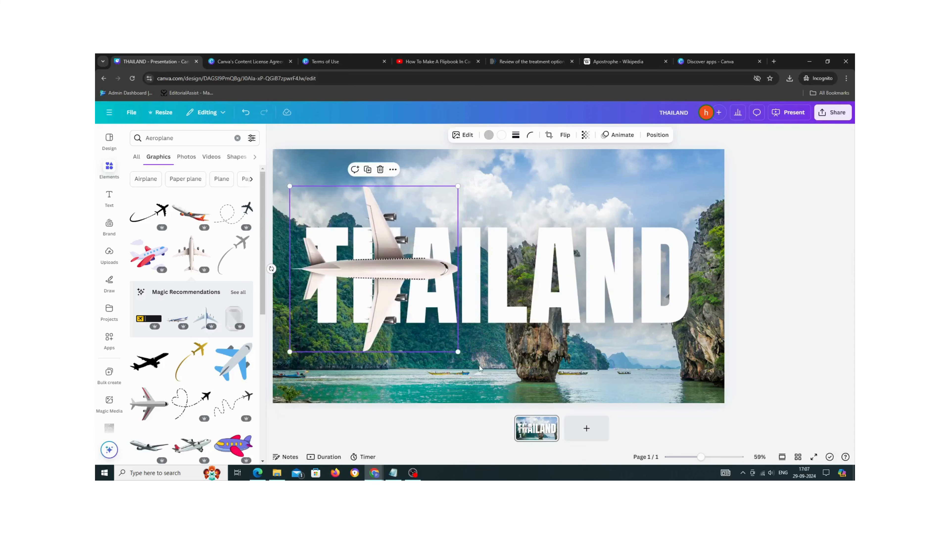
pyautogui.moveTo(457, 351)
pyautogui.mouseDown()
pyautogui.moveTo(489, 382)
pyautogui.moveTo(468, 347)
pyautogui.moveTo(448, 350)
pyautogui.mouseUp()
pyautogui.click(608, 372)
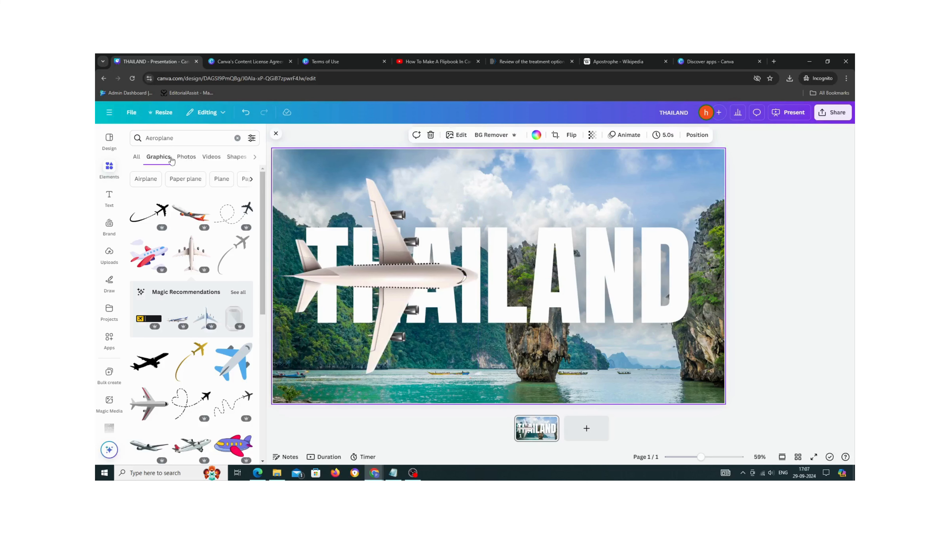
# - Clear the element search, insert a square shape and fill it yellow
pyautogui.click(109, 168)
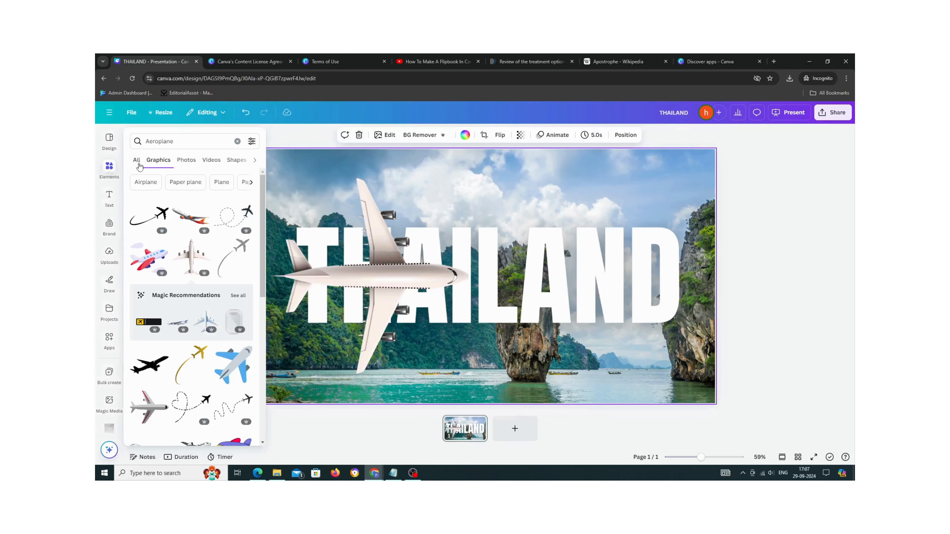
pyautogui.click(237, 141)
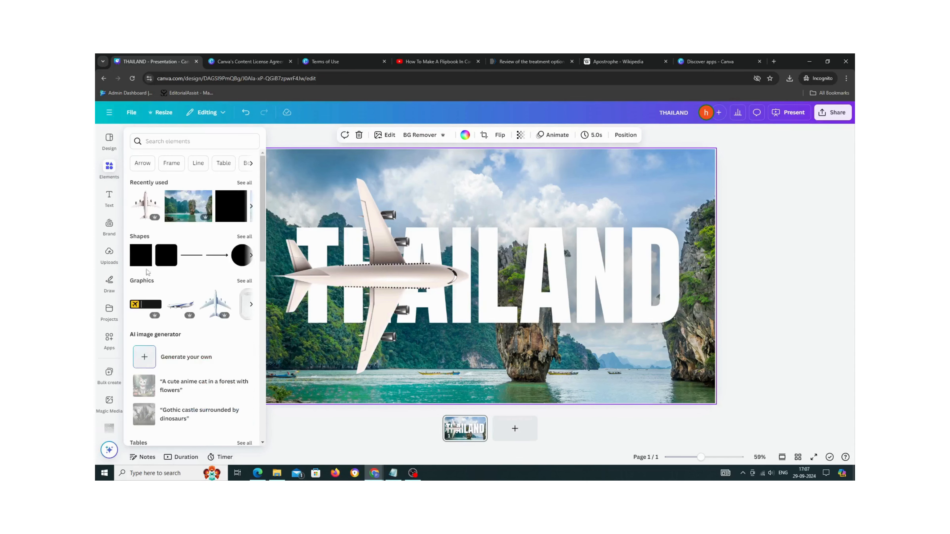
pyautogui.click(145, 258)
pyautogui.click(502, 284)
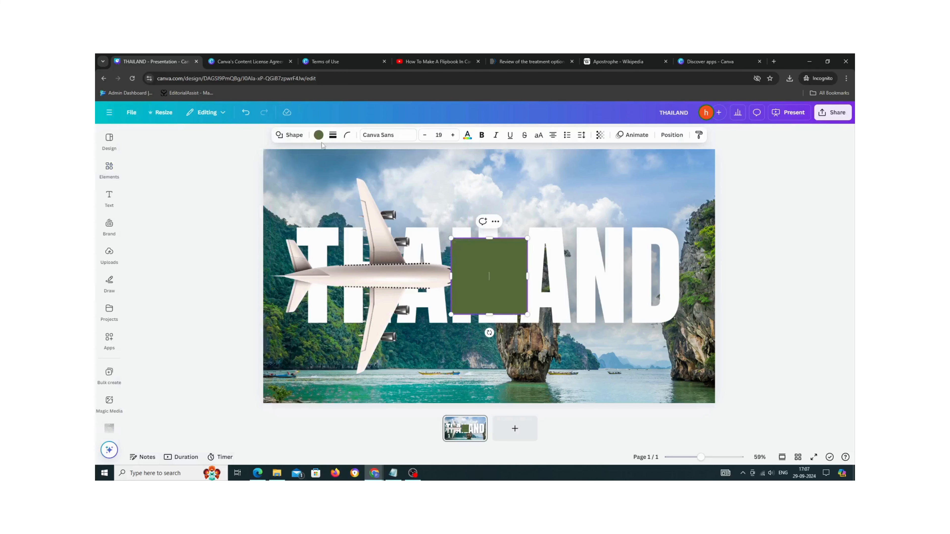
pyautogui.click(318, 135)
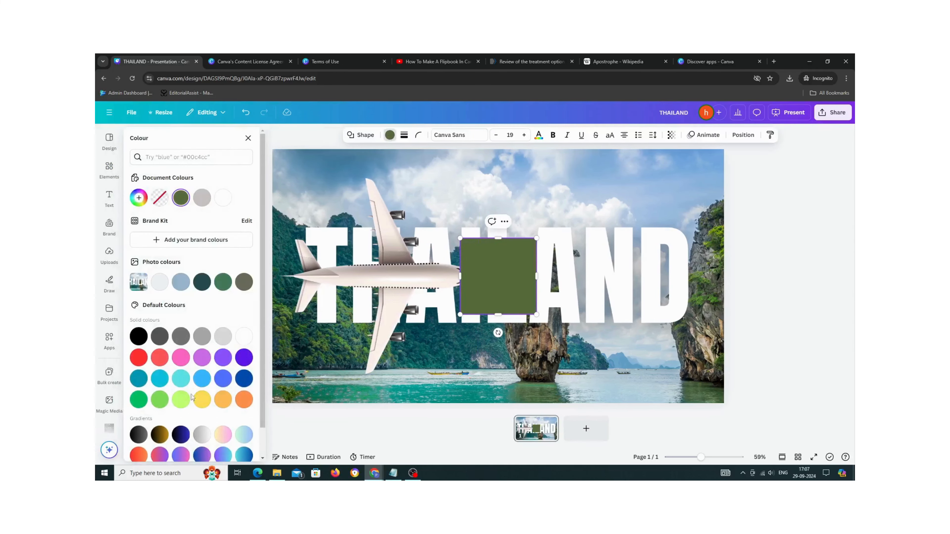
pyautogui.click(201, 403)
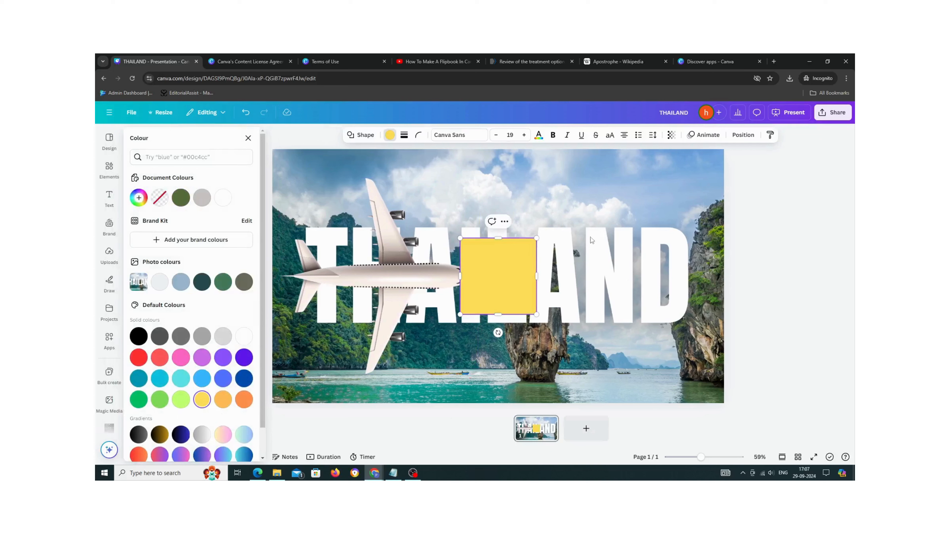
# - Stretch the yellow square into a rectangle covering the right two-thirds of the slide
pyautogui.moveTo(505, 289); pyautogui.dragTo(460, 200)
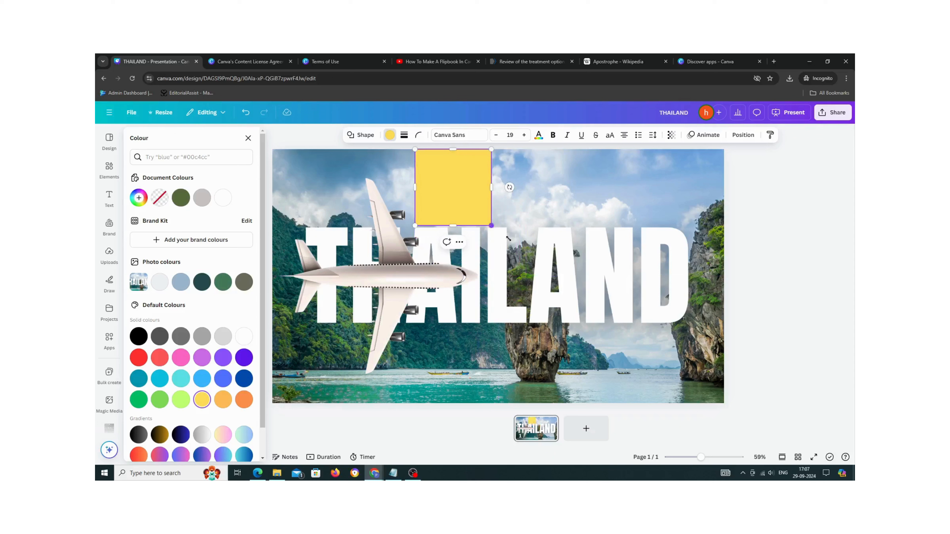
pyautogui.moveTo(508, 238); pyautogui.dragTo(669, 403)
pyautogui.moveTo(668, 277); pyautogui.dragTo(724, 276)
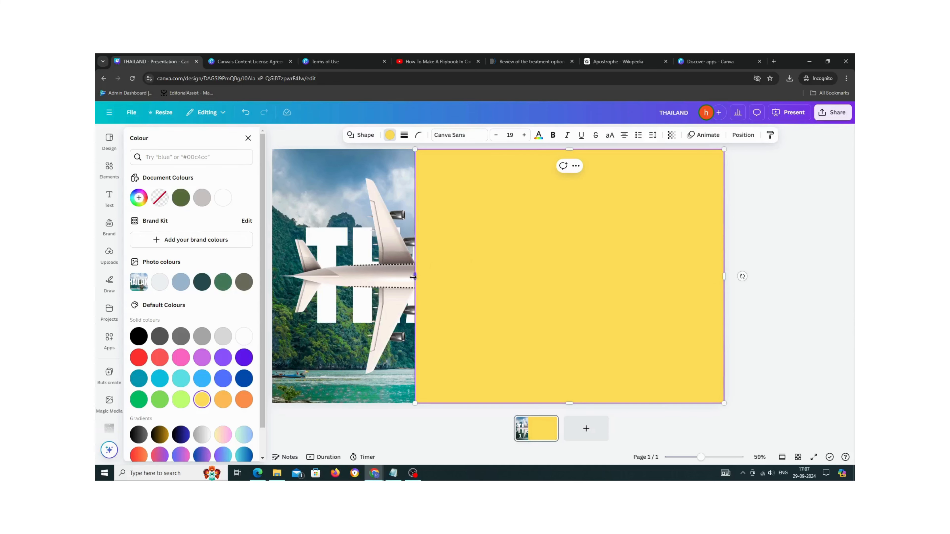
pyautogui.moveTo(413, 278); pyautogui.dragTo(396, 277)
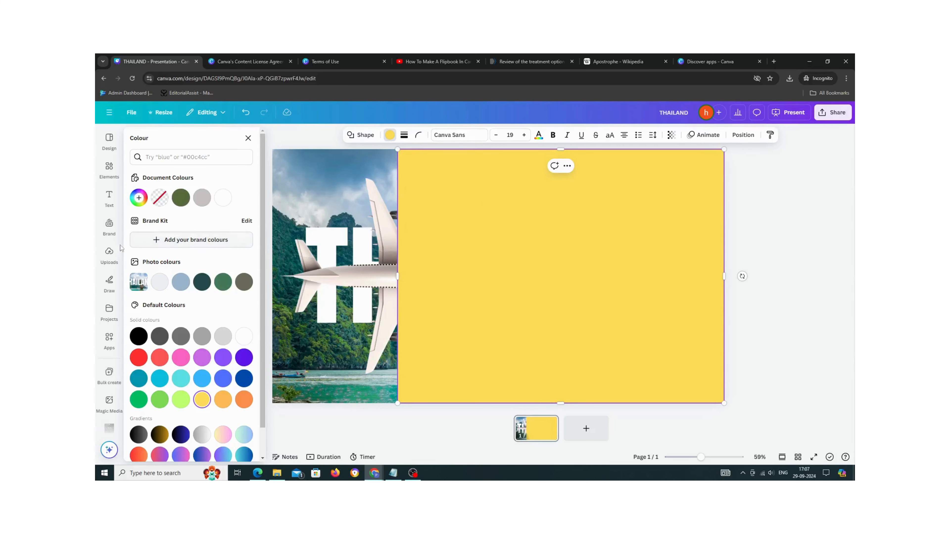
# - Insert another square shape and fill it with the same document yellow
pyautogui.click(108, 172)
pyautogui.click(143, 249)
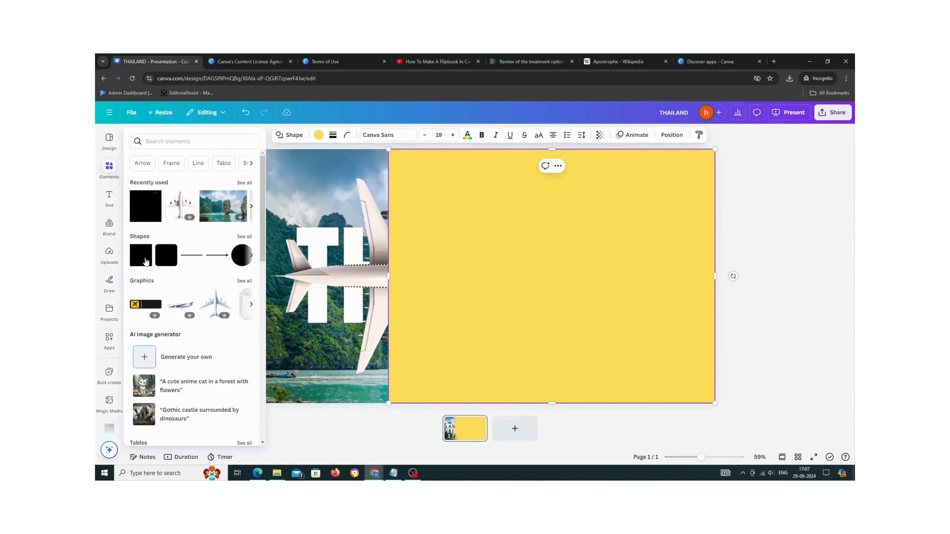
pyautogui.click(146, 260)
pyautogui.doubleClick(506, 277)
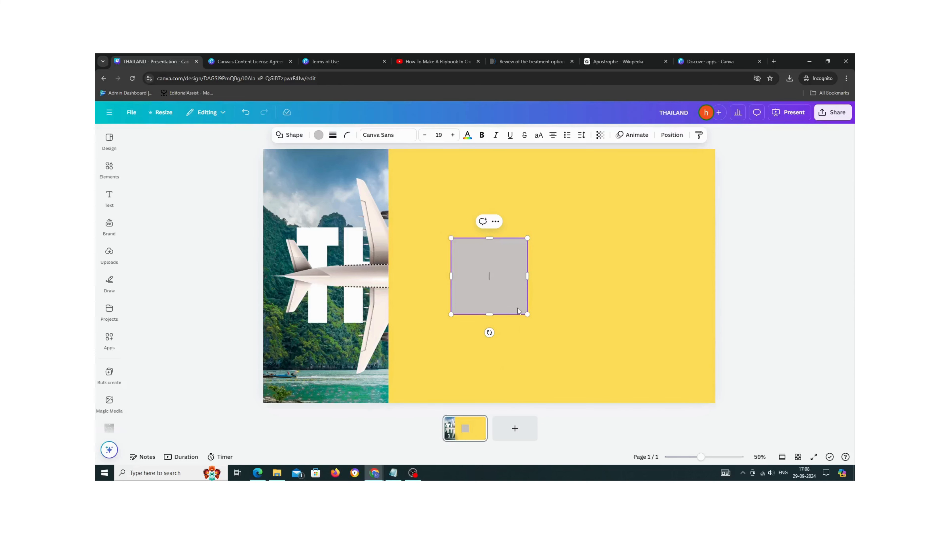
pyautogui.click(319, 135)
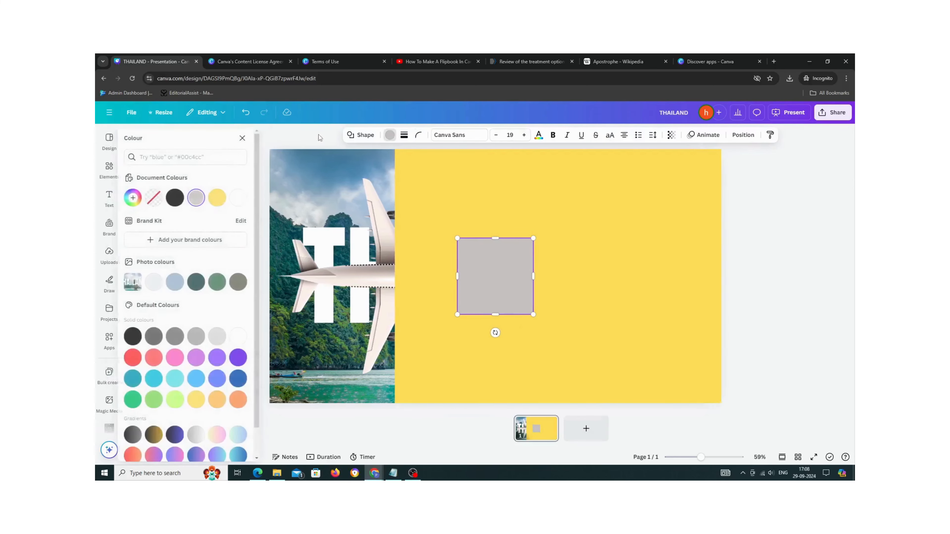
pyautogui.click(223, 197)
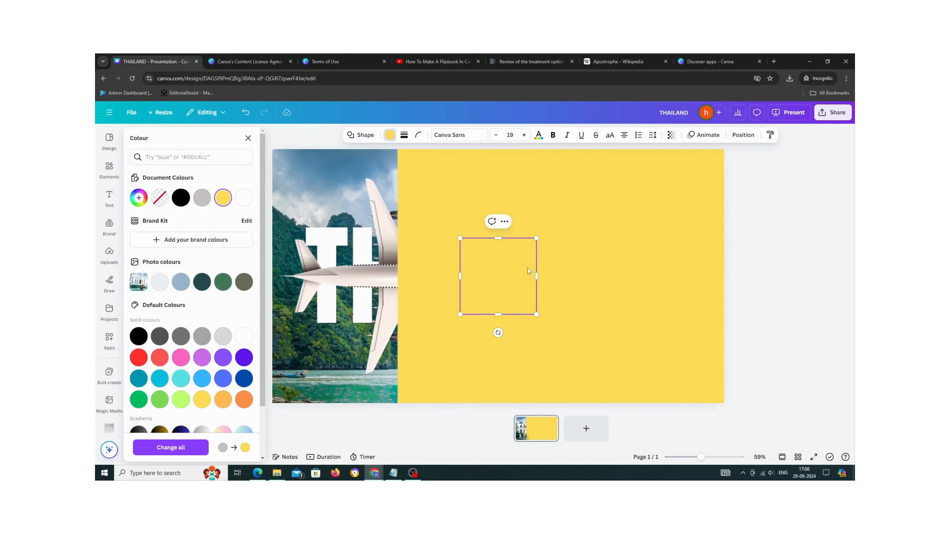
# - Rotate the new yellow square and stretch it into a slanted strip along the rectangle's left edge
pyautogui.moveTo(515, 287); pyautogui.dragTo(463, 228)
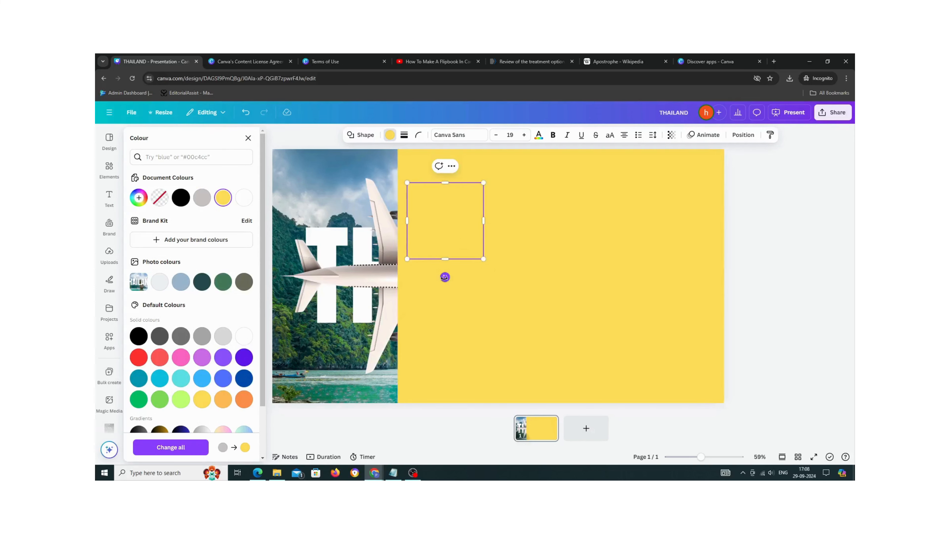
pyautogui.moveTo(445, 276); pyautogui.dragTo(455, 279)
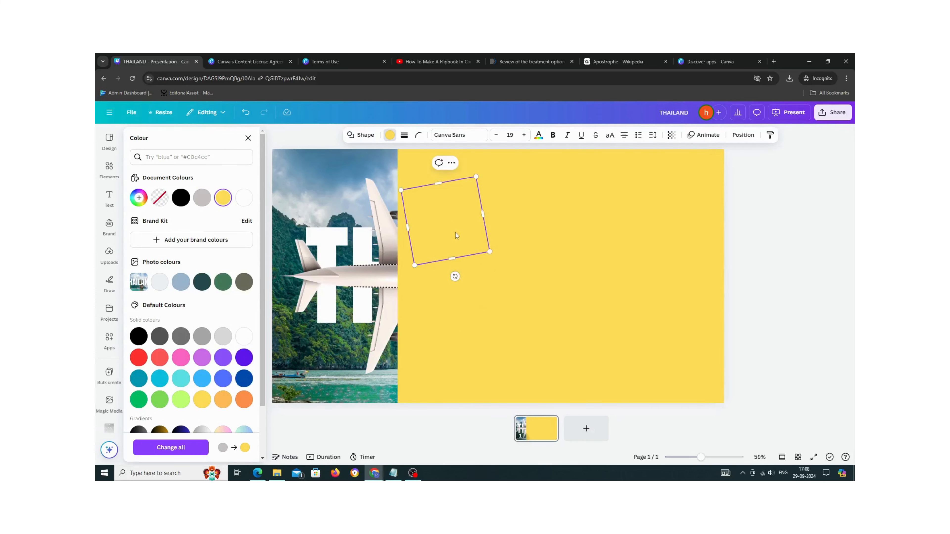
pyautogui.moveTo(456, 232); pyautogui.dragTo(421, 259)
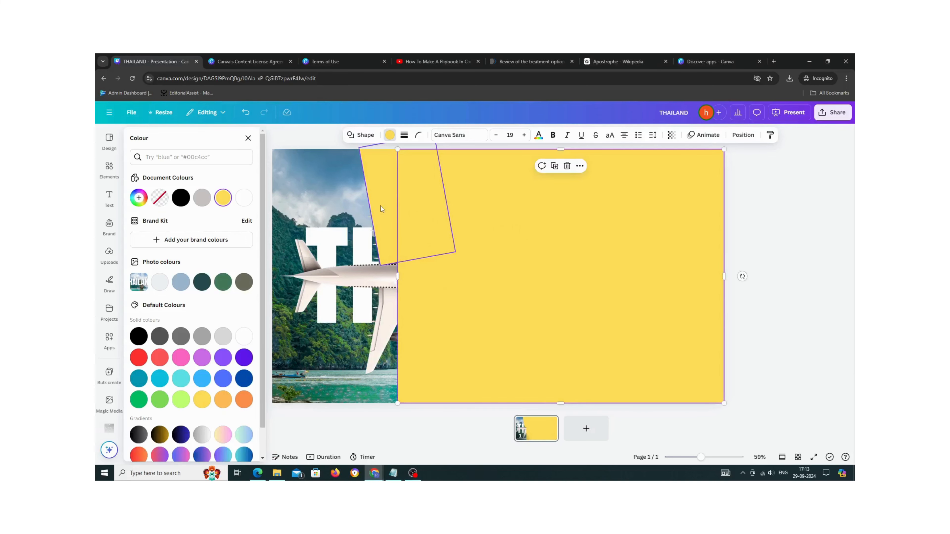
pyautogui.click(381, 206)
pyautogui.moveTo(415, 202); pyautogui.dragTo(442, 341)
pyautogui.moveTo(490, 321); pyautogui.dragTo(486, 352)
pyautogui.moveTo(449, 328); pyautogui.dragTo(421, 328)
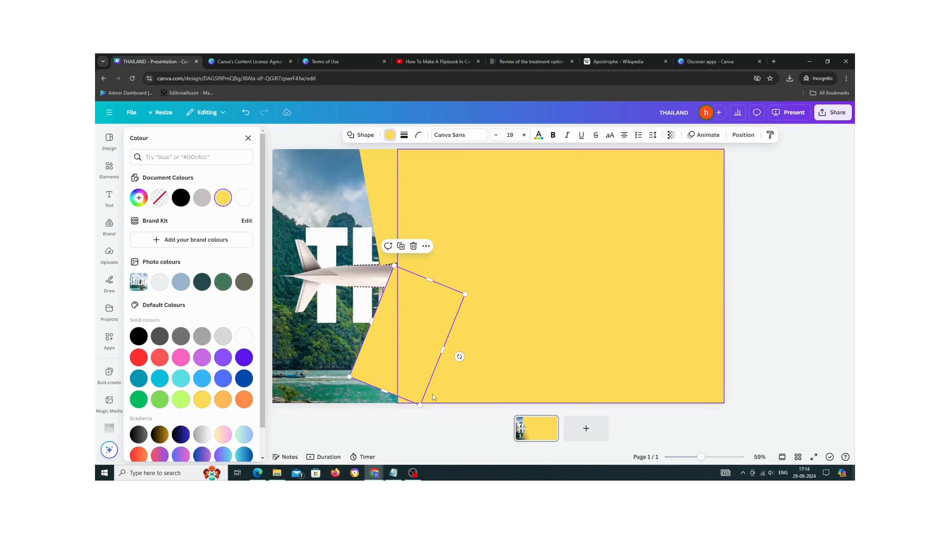
# - Adjust the slanted yellow strips' angle and size so they form a pointed edge against the photo
pyautogui.moveTo(460, 357); pyautogui.dragTo(466, 347)
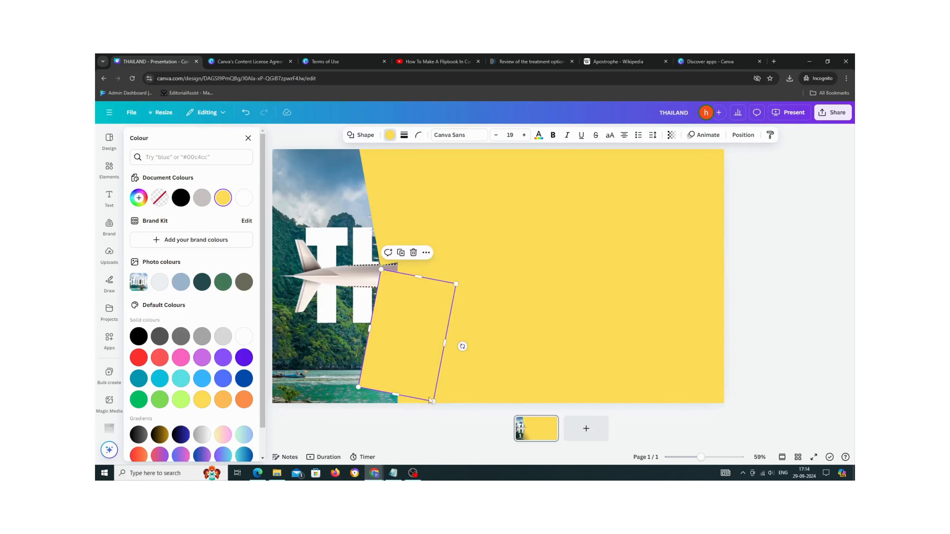
pyautogui.moveTo(397, 396); pyautogui.dragTo(394, 417)
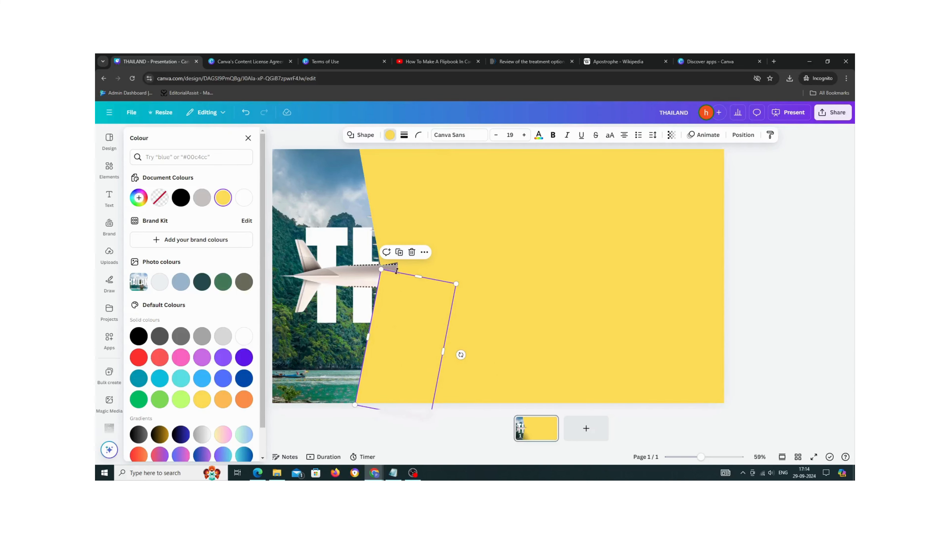
pyautogui.click(394, 209)
pyautogui.moveTo(419, 257); pyautogui.dragTo(422, 277)
pyautogui.click(601, 288)
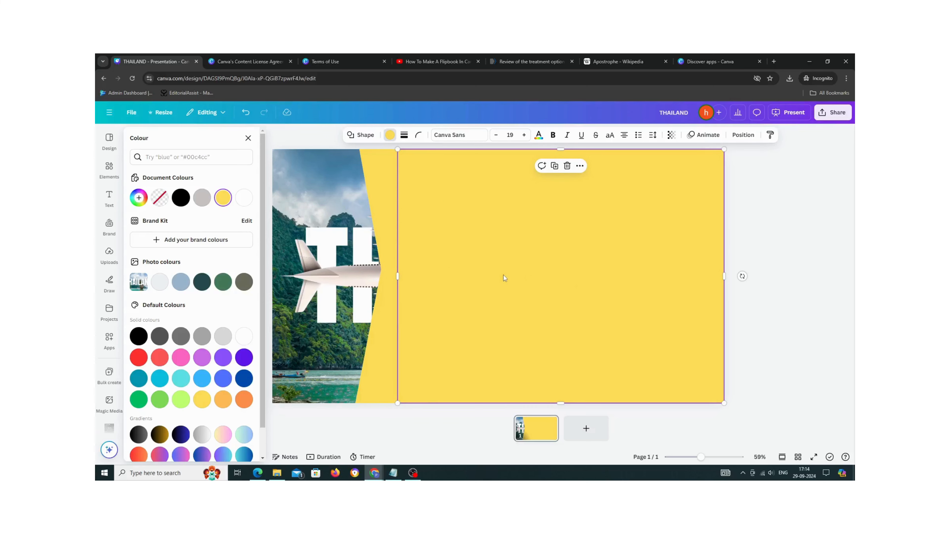
# - Select all elements on the slide, group them and try moving the group
pyautogui.hotkey('ctrl', 'a')
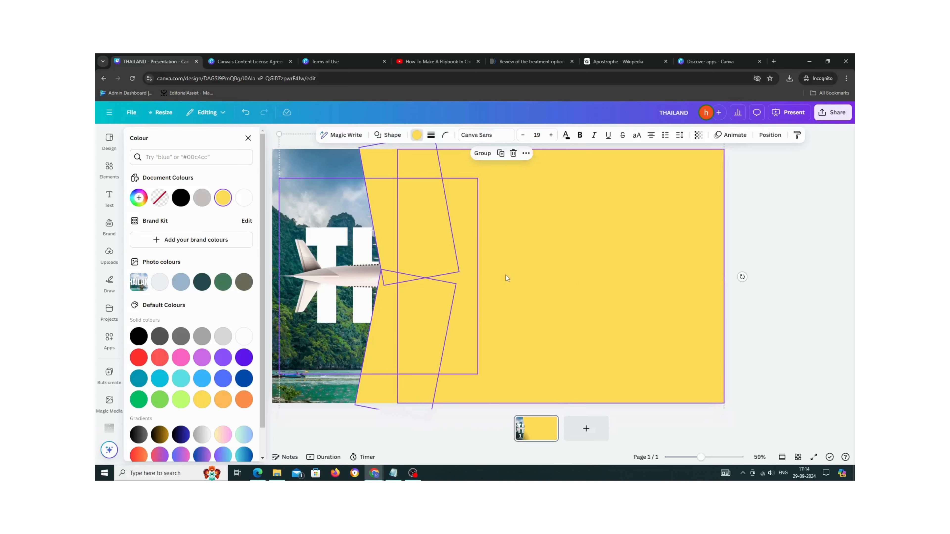
pyautogui.rightClick(423, 235)
pyautogui.click(478, 157)
pyautogui.click(480, 157)
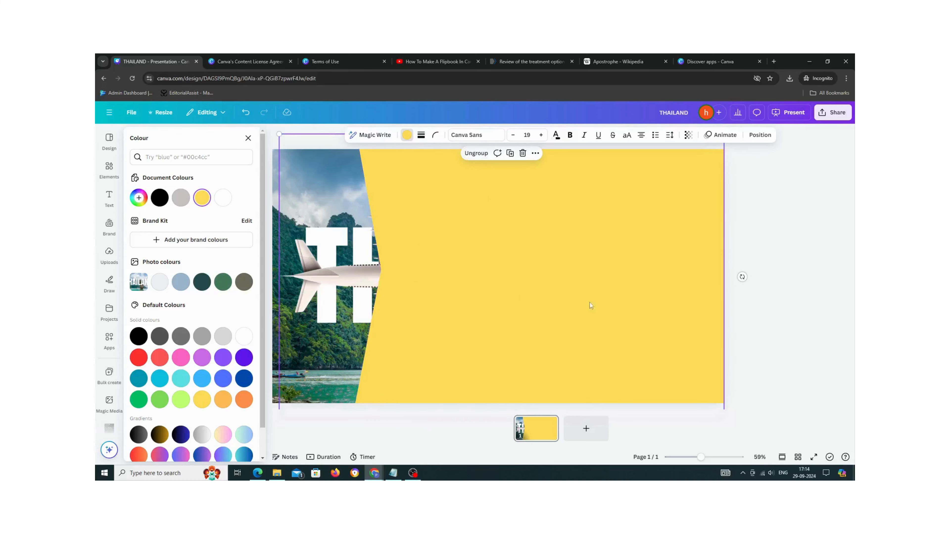
pyautogui.moveTo(605, 301); pyautogui.dragTo(409, 304)
pyautogui.moveTo(518, 310); pyautogui.dragTo(713, 311)
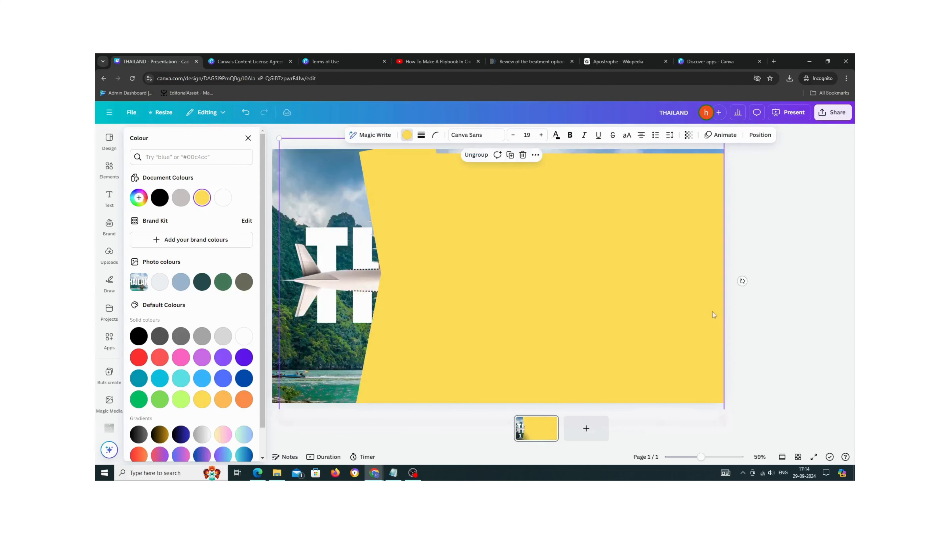
# - Ungroup the grouped elements
pyautogui.rightClick(353, 285)
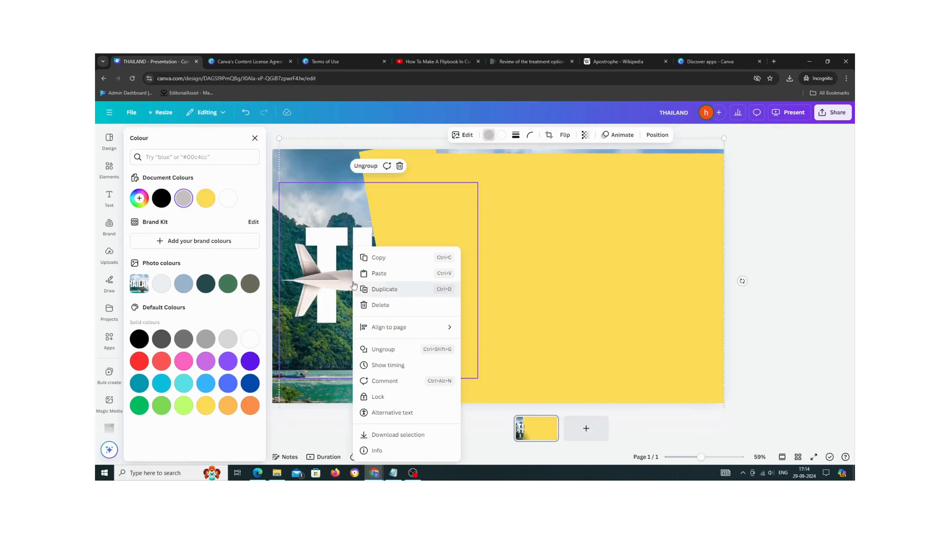
pyautogui.click(360, 167)
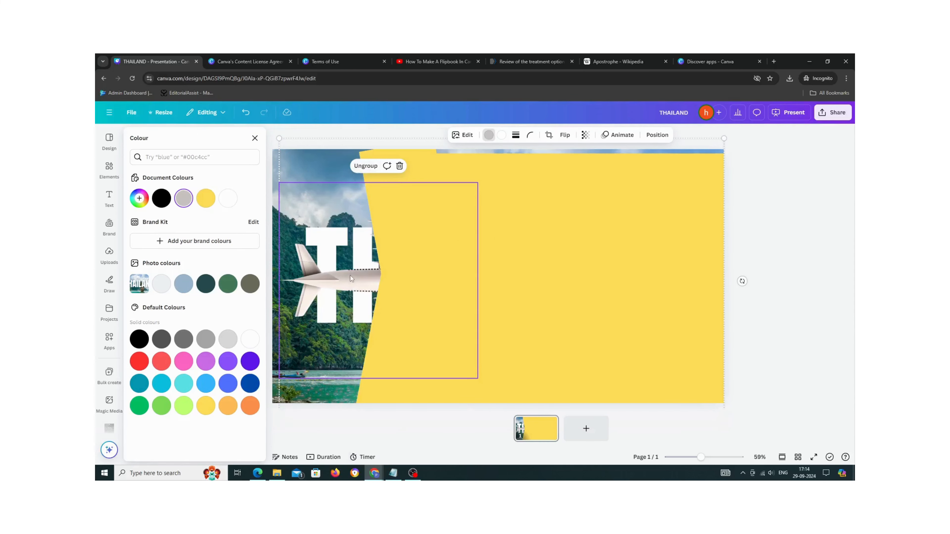
pyautogui.click(557, 294)
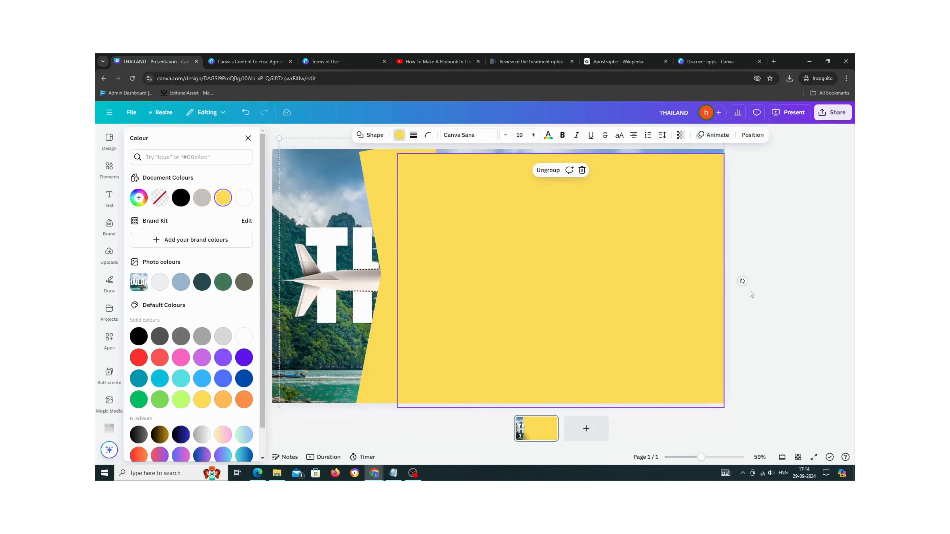
pyautogui.click(696, 318)
pyautogui.click(340, 281)
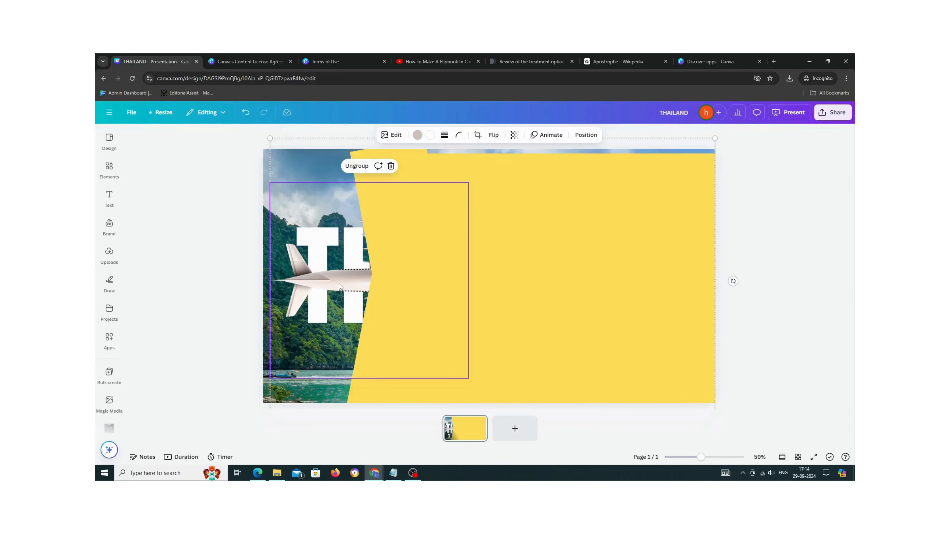
pyautogui.rightClick(339, 283)
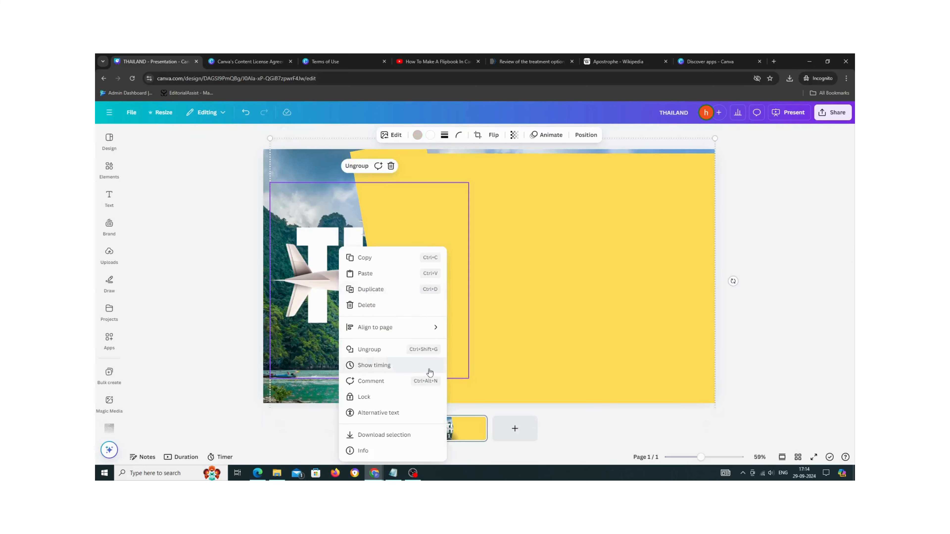
pyautogui.moveTo(437, 328)
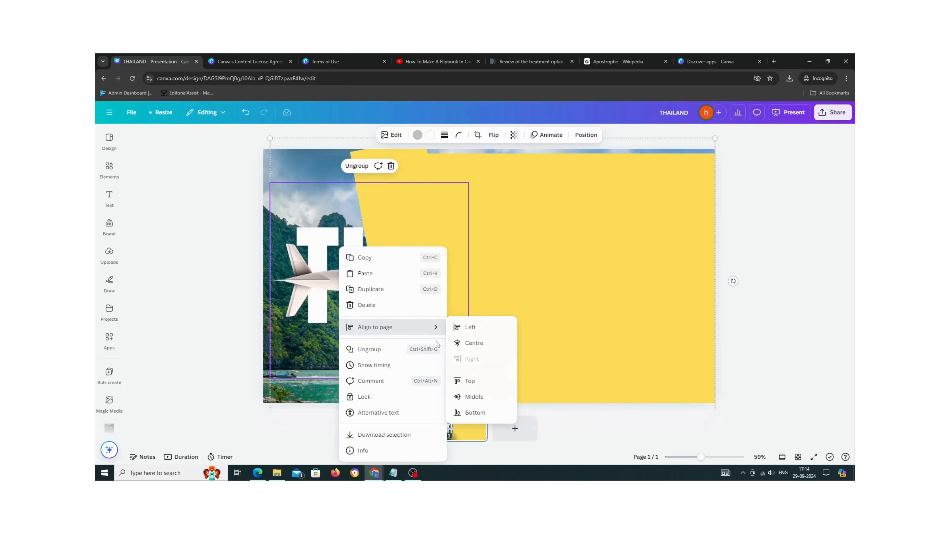
pyautogui.click(643, 326)
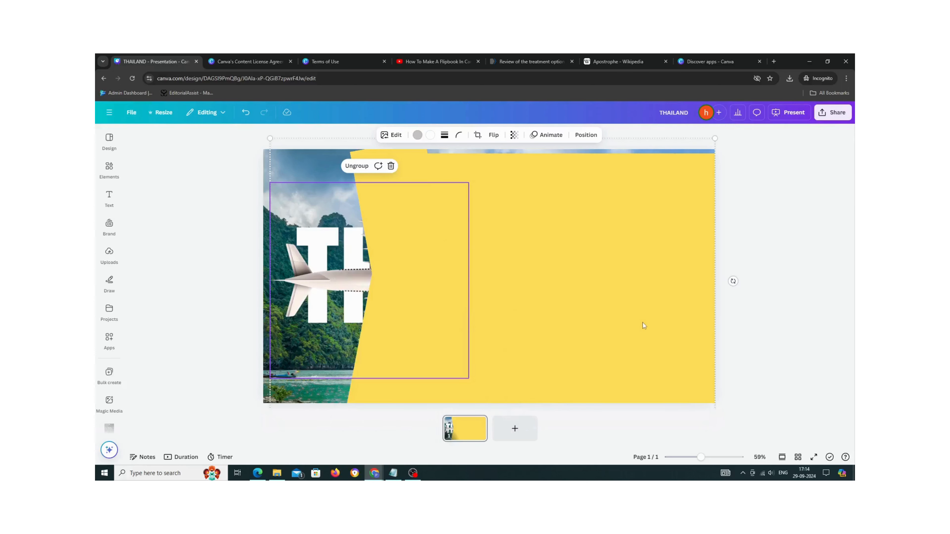
pyautogui.click(365, 167)
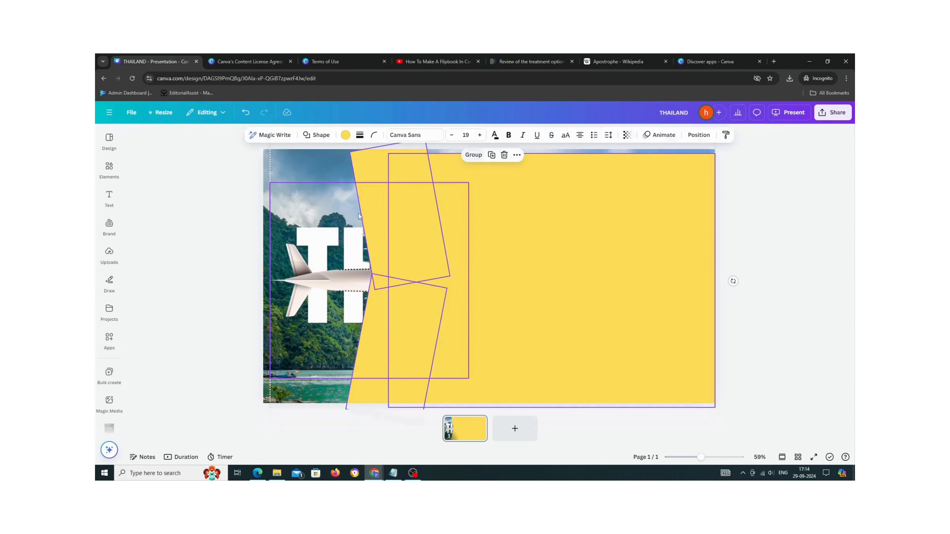
pyautogui.click(797, 323)
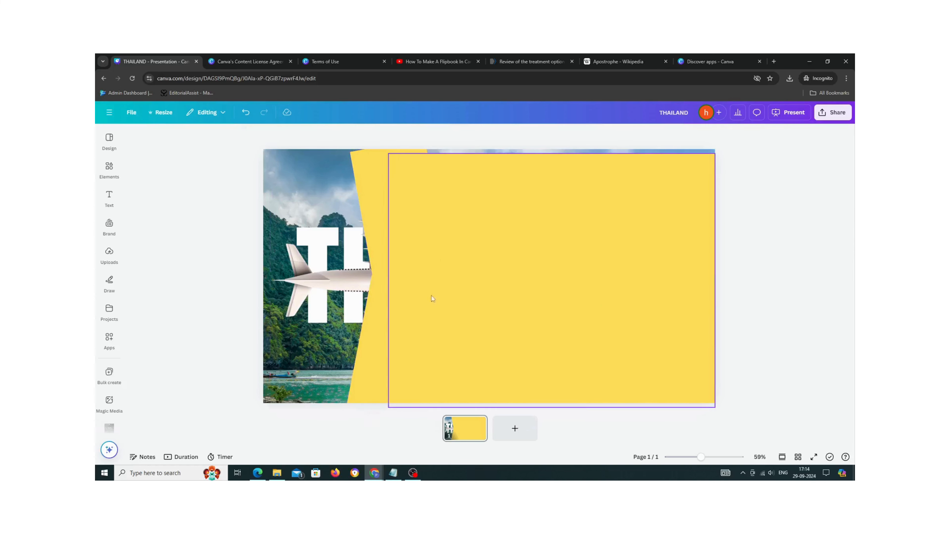
# - Bring the aeroplane graphic to the front of all layers
pyautogui.click(348, 279)
pyautogui.rightClick(348, 279)
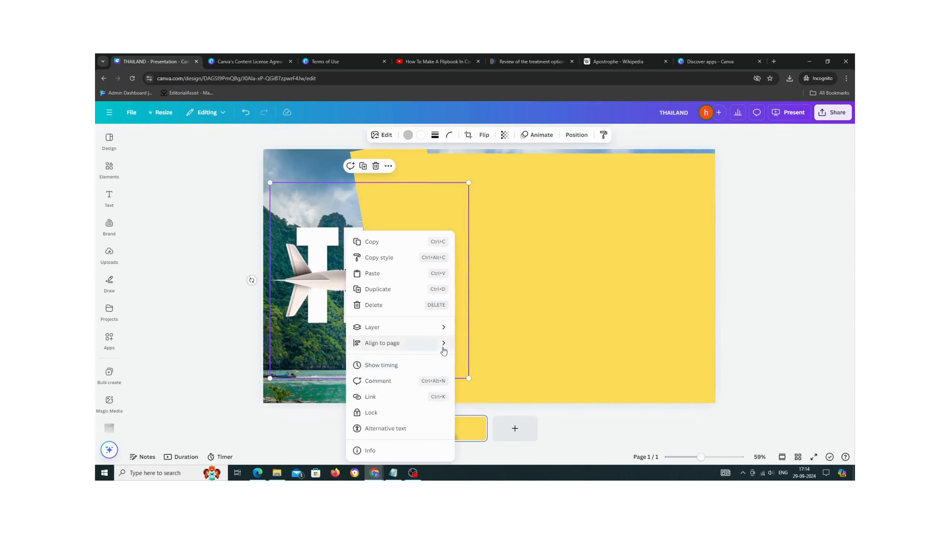
pyautogui.moveTo(442, 328)
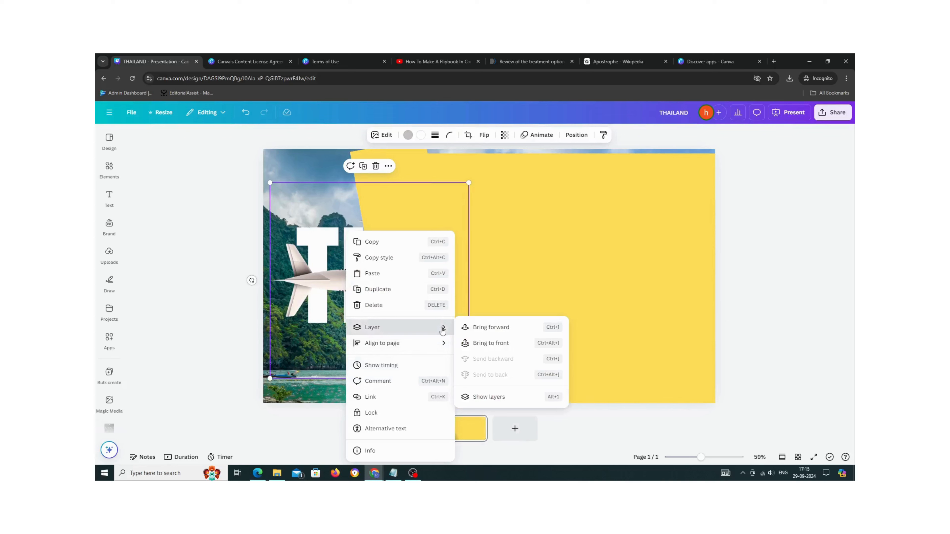
pyautogui.click(494, 350)
pyautogui.click(733, 318)
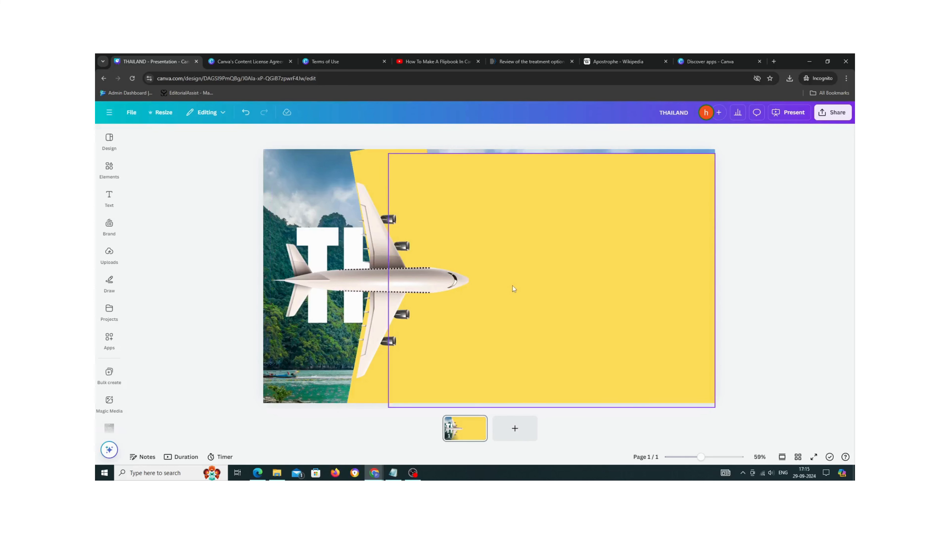
# - Group all slide elements and shift the group left so the yellow panel fills most of the slide
pyautogui.hotkey('ctrl', 'a')
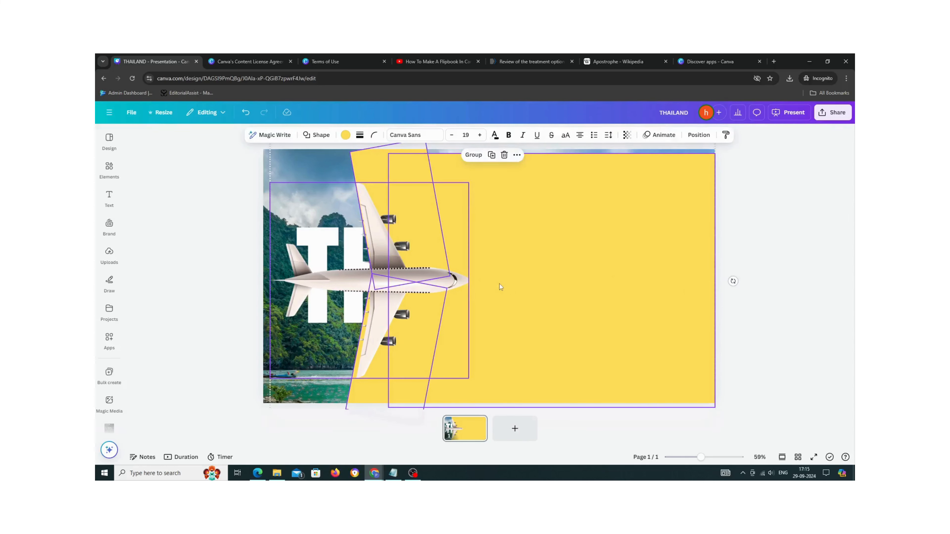
pyautogui.rightClick(428, 267)
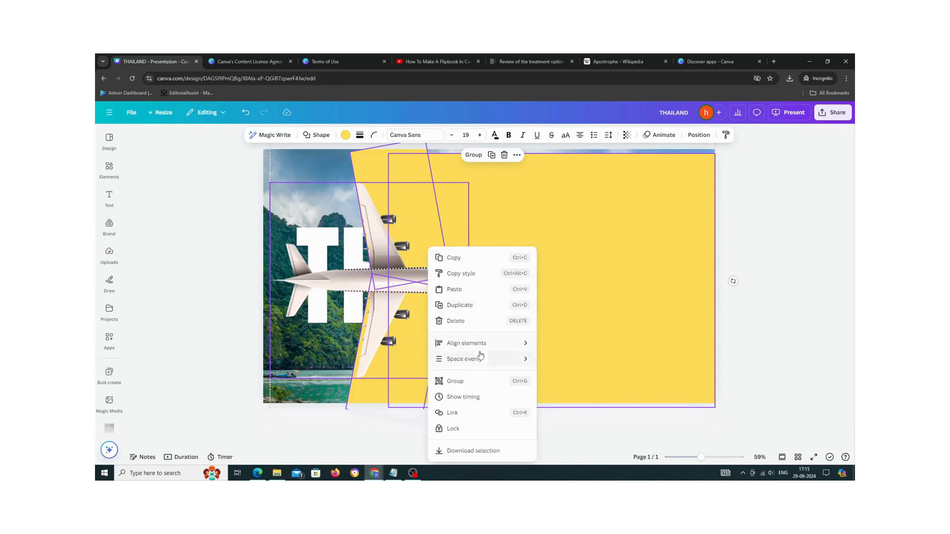
pyautogui.click(473, 157)
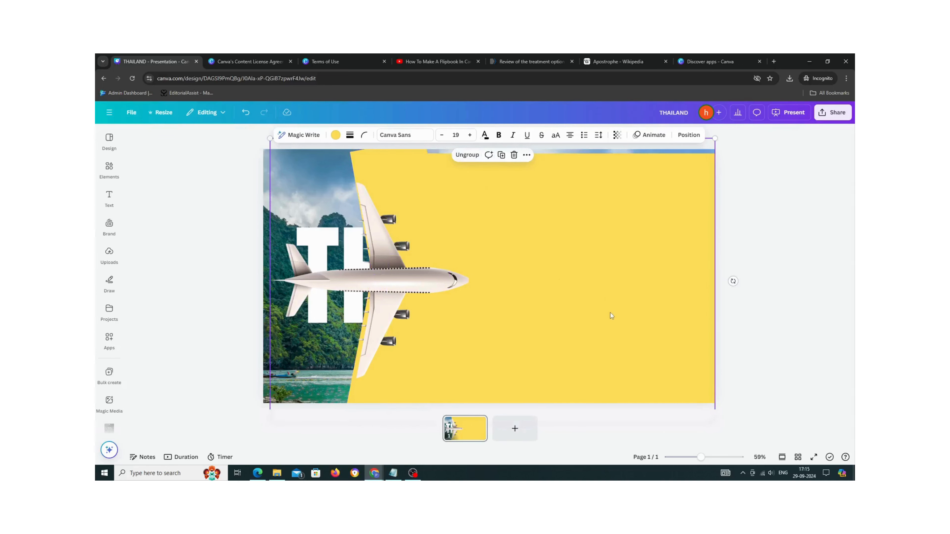
pyautogui.moveTo(612, 316); pyautogui.dragTo(437, 310)
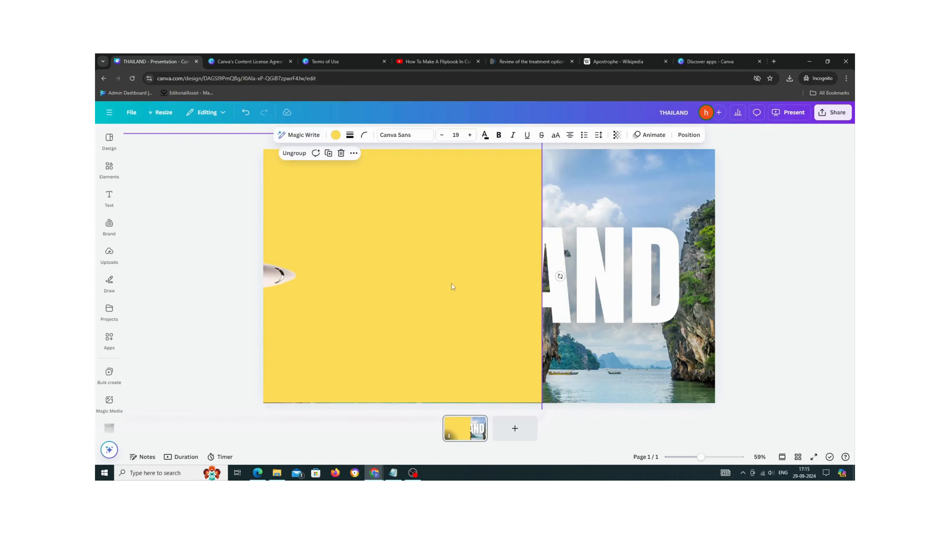
# - Ungroup the elements and stretch the yellow rectangle to cover the slide's right and bottom edges
pyautogui.click(292, 152)
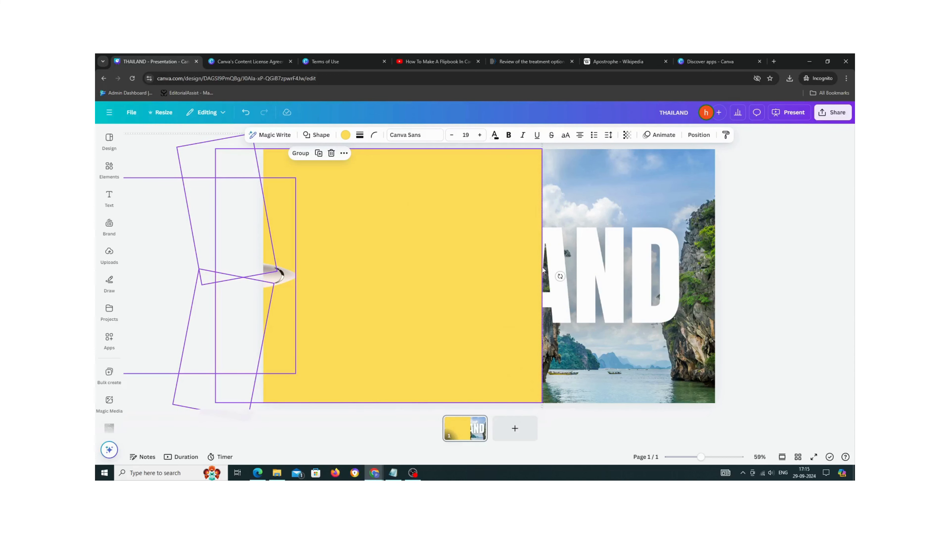
pyautogui.click(630, 274)
pyautogui.click(518, 278)
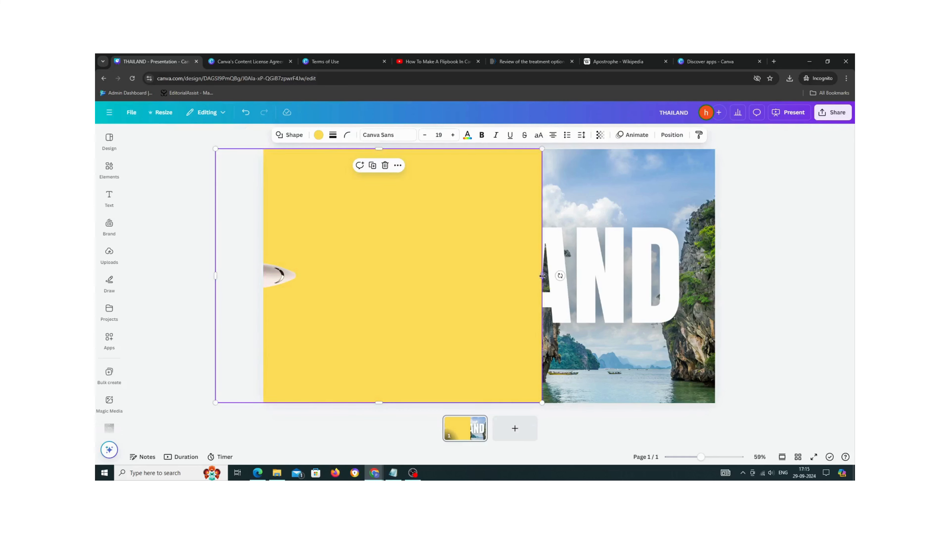
pyautogui.moveTo(544, 275); pyautogui.dragTo(750, 276)
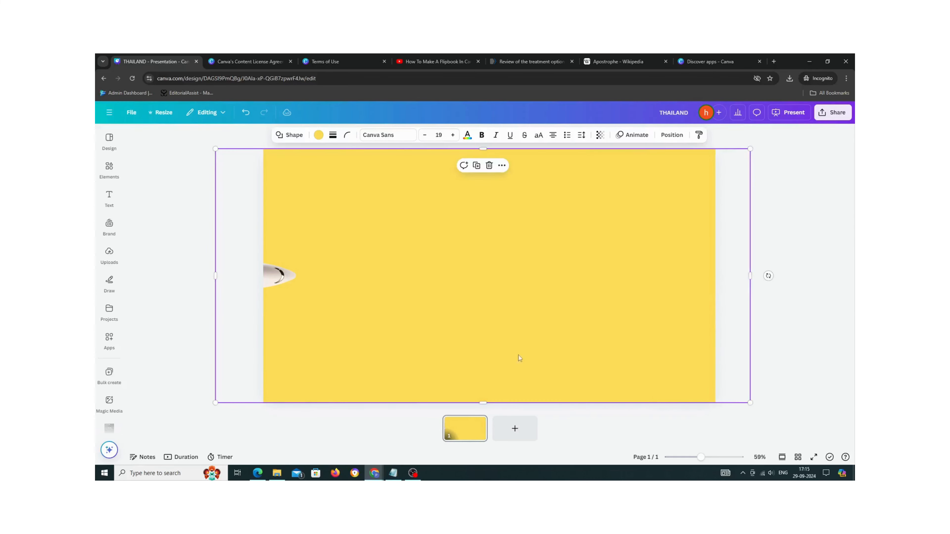
pyautogui.moveTo(484, 403); pyautogui.dragTo(484, 409)
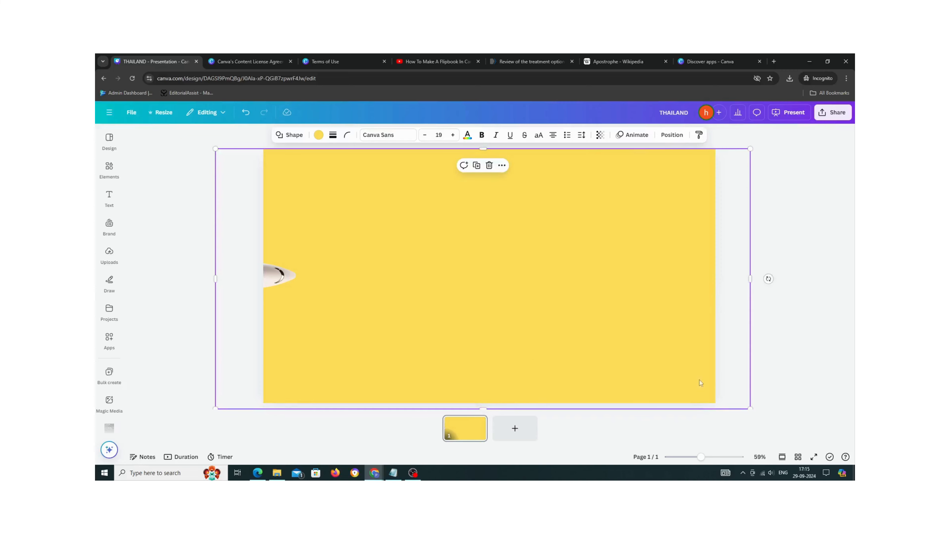
# - Regroup all elements and nudge the group slightly left
pyautogui.hotkey('ctrl', 'a')
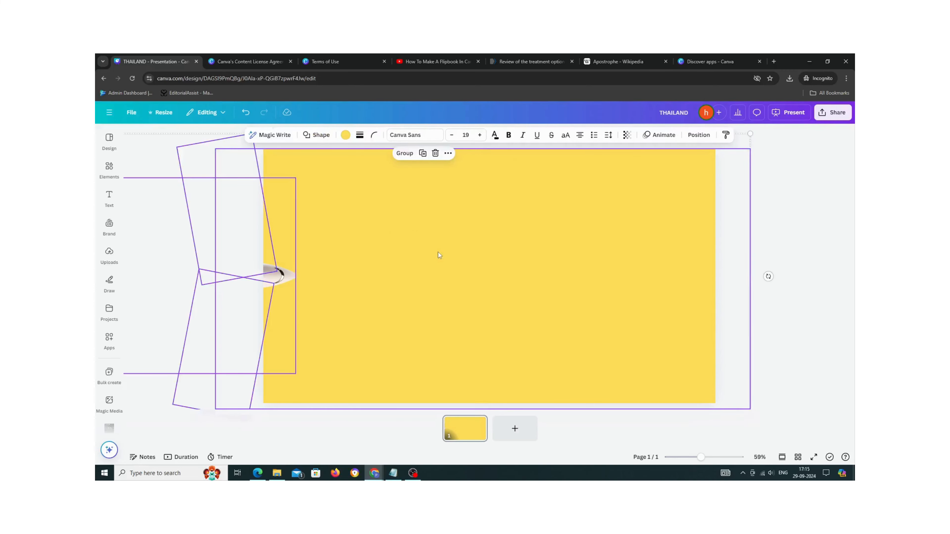
pyautogui.click(403, 154)
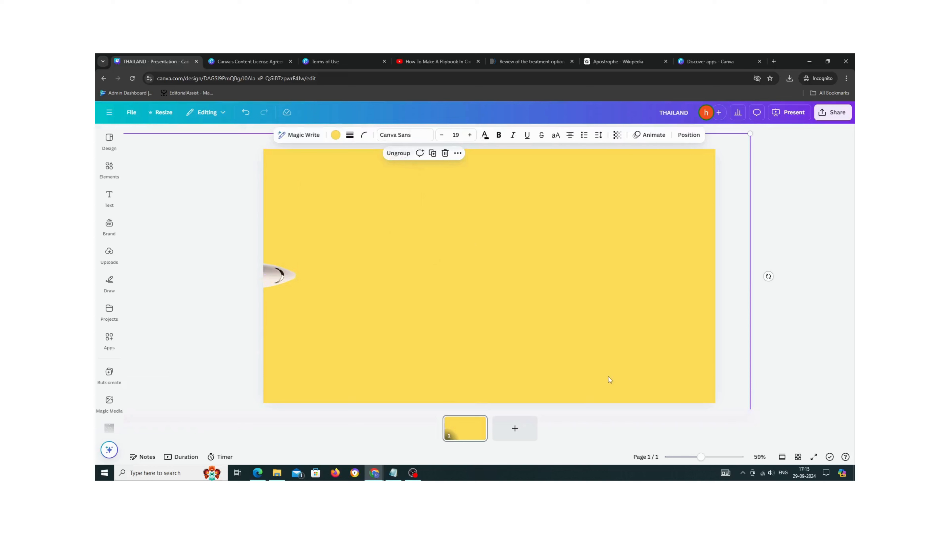
pyautogui.moveTo(510, 320); pyautogui.dragTo(479, 316)
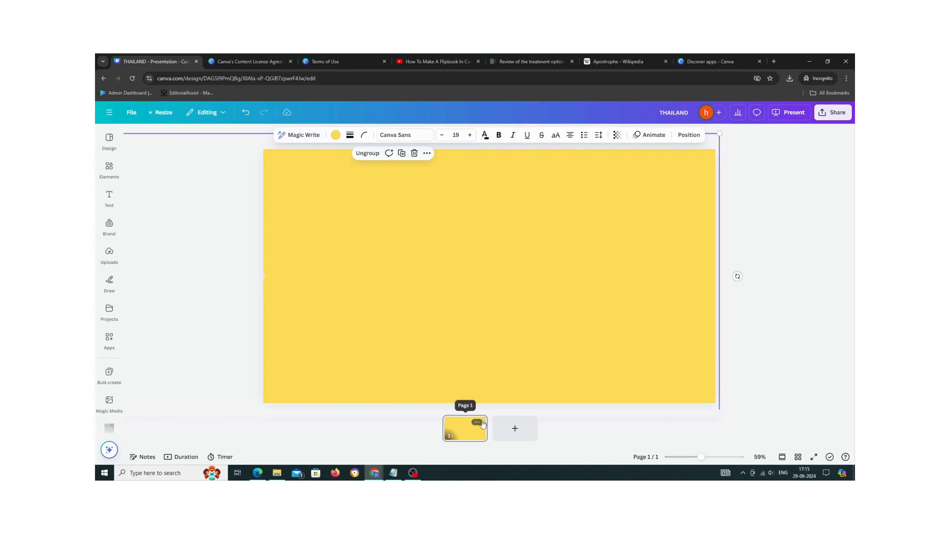
# - Duplicate the slide and return to the first page
pyautogui.click(474, 433)
pyautogui.hotkey('ctrl', 'd')
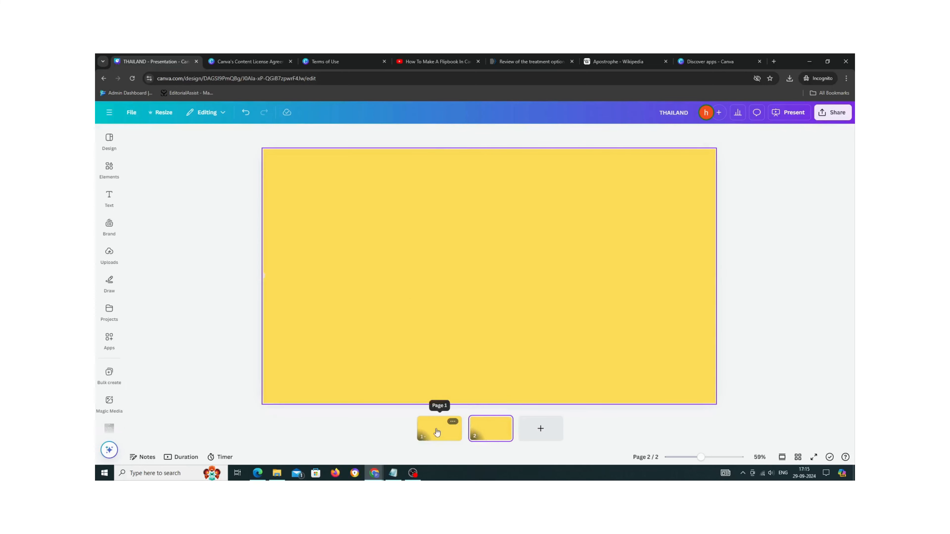
pyautogui.click(437, 432)
# - Add a text box on the first slide reading TRAVEL
pyautogui.click(109, 197)
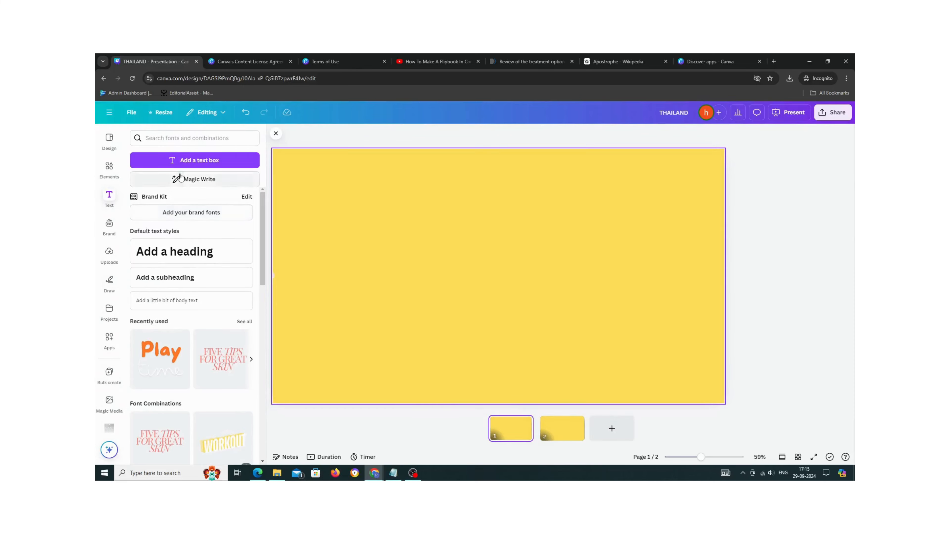
pyautogui.click(187, 160)
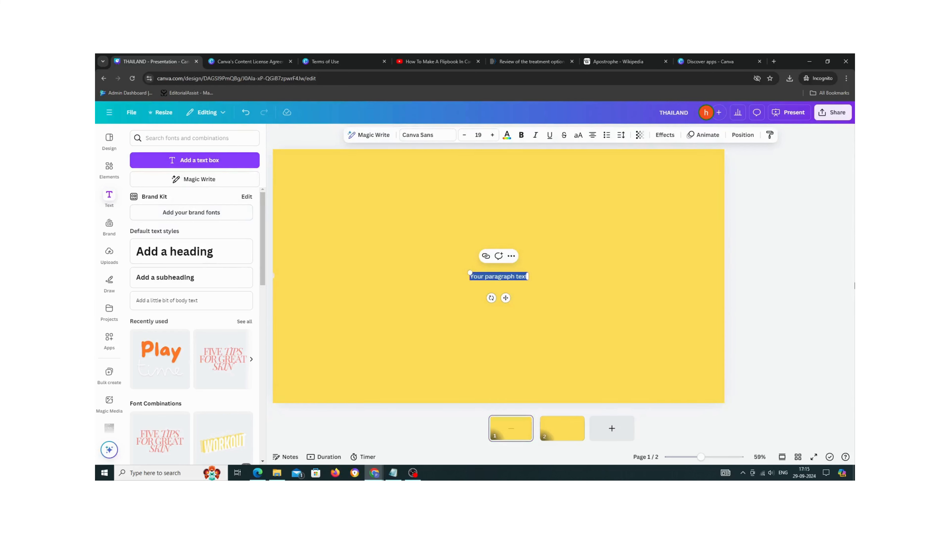
pyautogui.press('BackSpace')
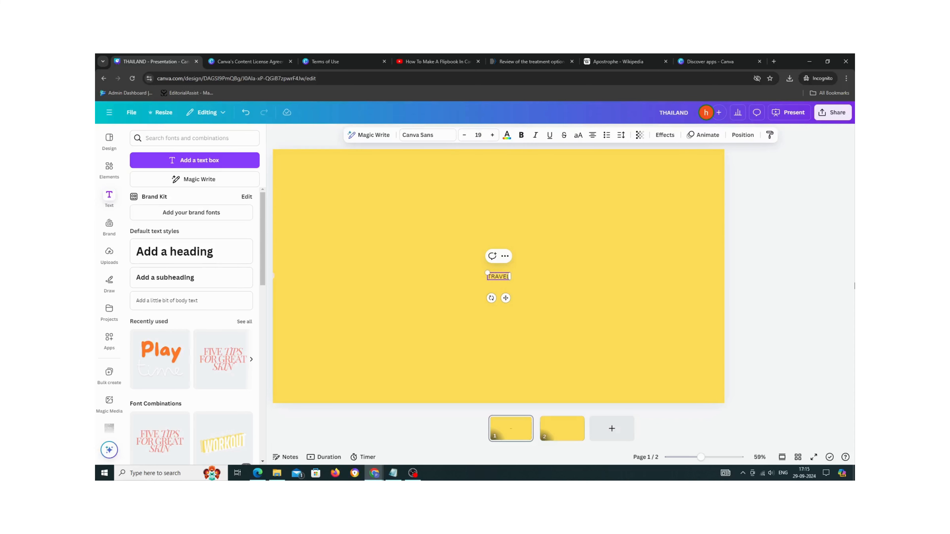
# - Change the TRAVEL text's font to Feeling Passionate
pyautogui.hotkey('ctrl', 'a')
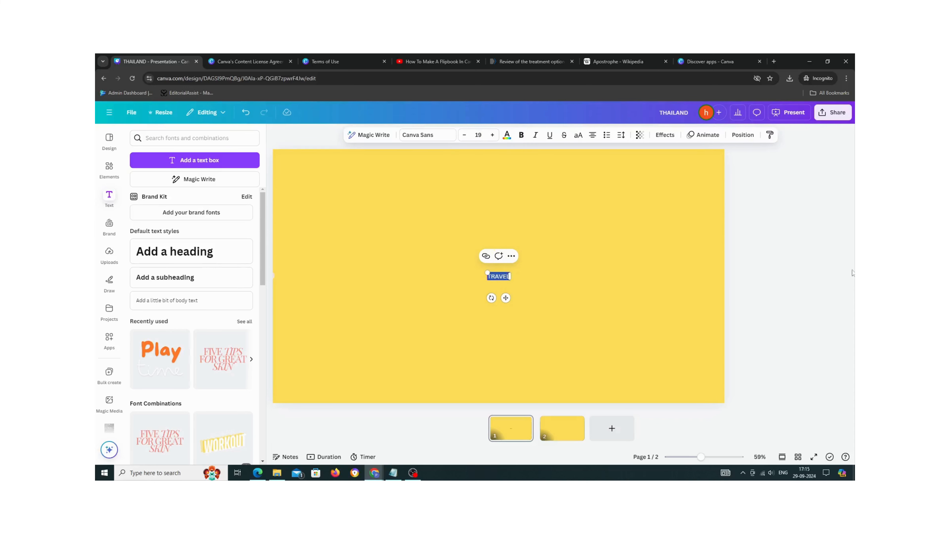
pyautogui.click(425, 135)
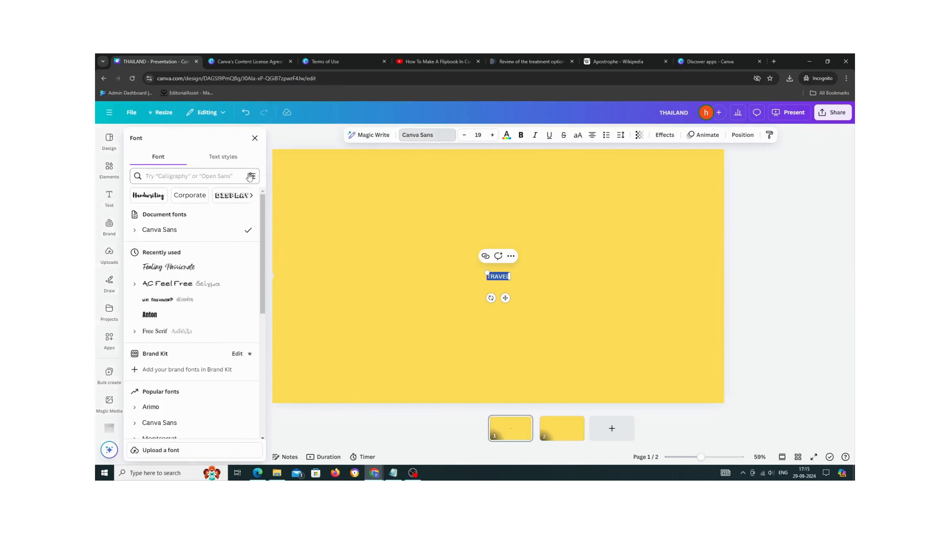
pyautogui.click(203, 175)
pyautogui.write('PASSIO')
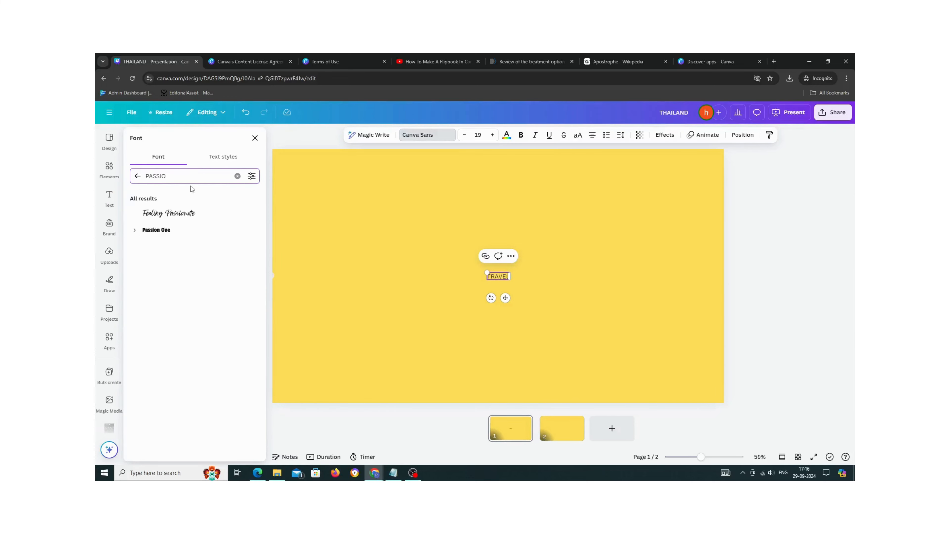
pyautogui.click(179, 213)
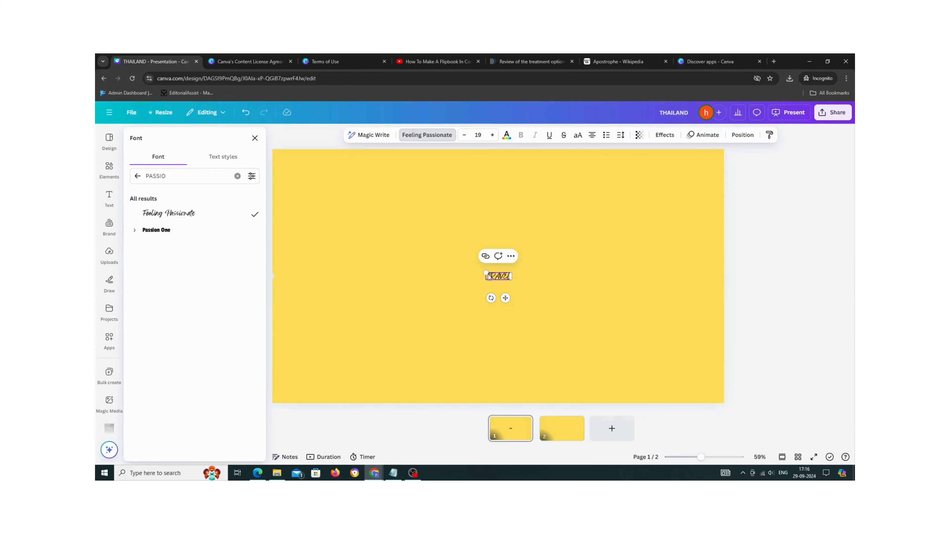
# - Enlarge the TRAVEL text to about size 284 and centre it on the slide
pyautogui.moveTo(486, 273); pyautogui.dragTo(305, 221)
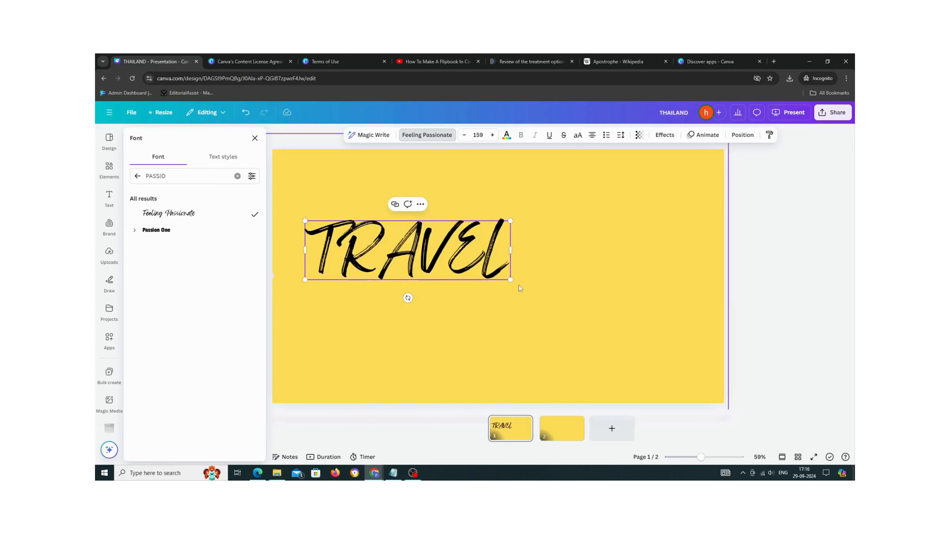
pyautogui.moveTo(511, 279); pyautogui.dragTo(672, 326)
pyautogui.moveTo(513, 301); pyautogui.dragTo(545, 301)
pyautogui.click(622, 324)
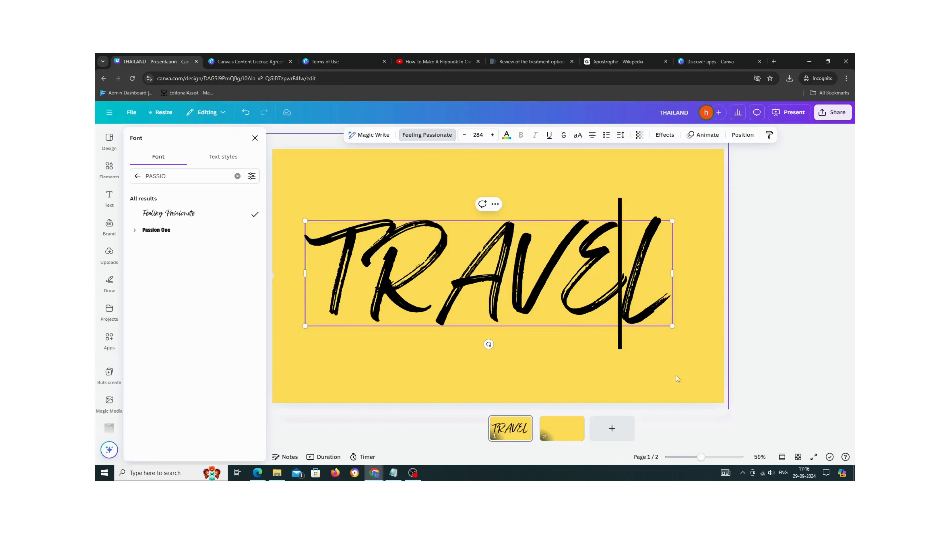
pyautogui.click(823, 352)
pyautogui.click(580, 313)
pyautogui.click(580, 312)
pyautogui.click(786, 335)
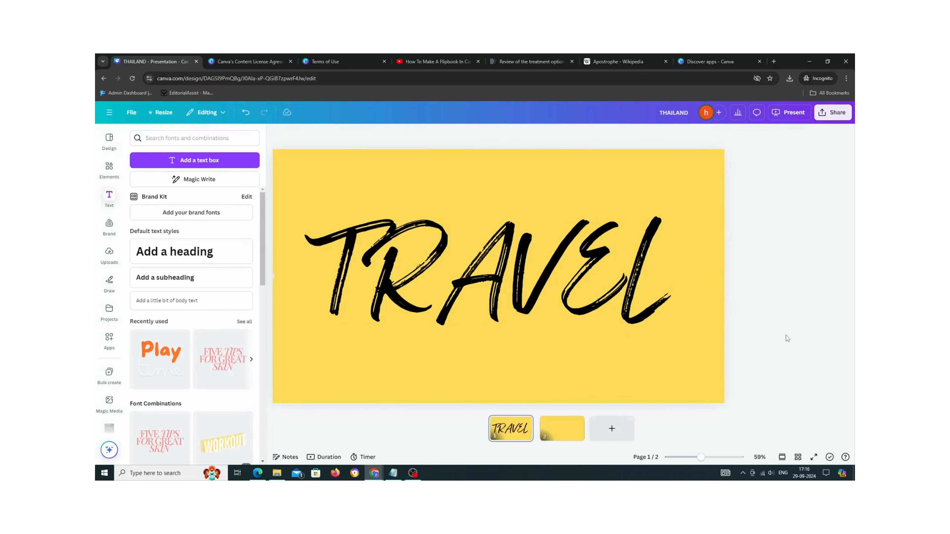
pyautogui.click(525, 289)
pyautogui.moveTo(526, 289); pyautogui.dragTo(530, 279)
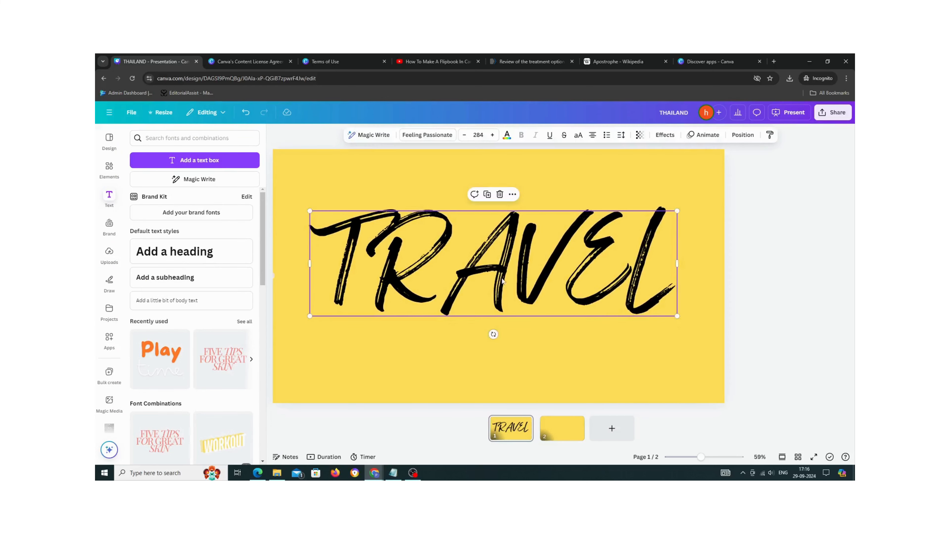
# - Set the TRAVEL text colour to white
pyautogui.click(507, 135)
pyautogui.click(233, 201)
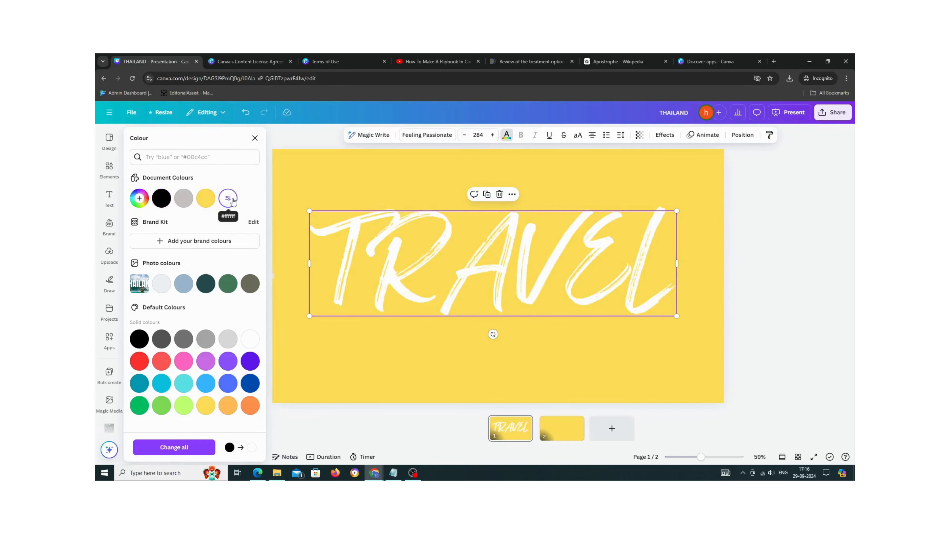
pyautogui.press('Escape')
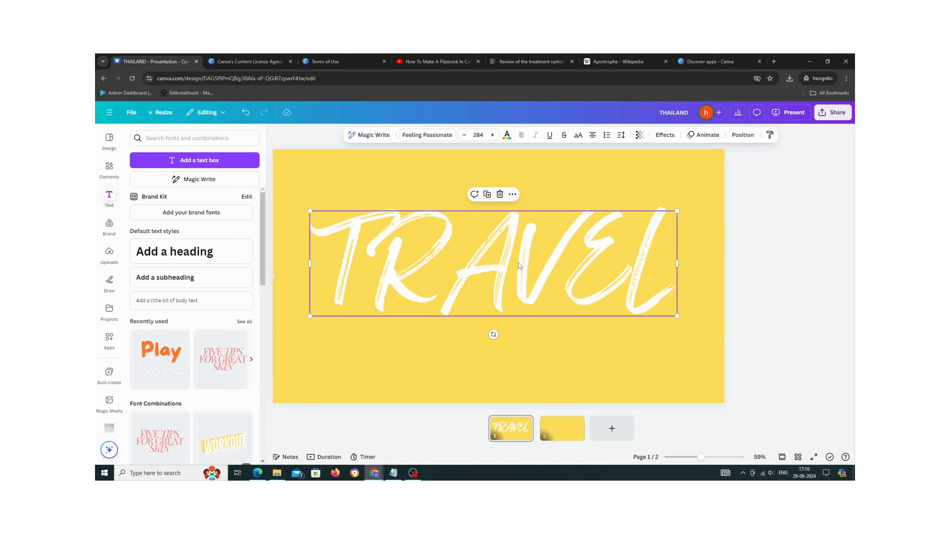
# - Duplicate the TRAVEL text, change the copy to TO and place it below TRAVEL
pyautogui.moveTo(518, 263); pyautogui.dragTo(547, 302)
pyautogui.doubleClick(547, 302)
pyautogui.write('TO')
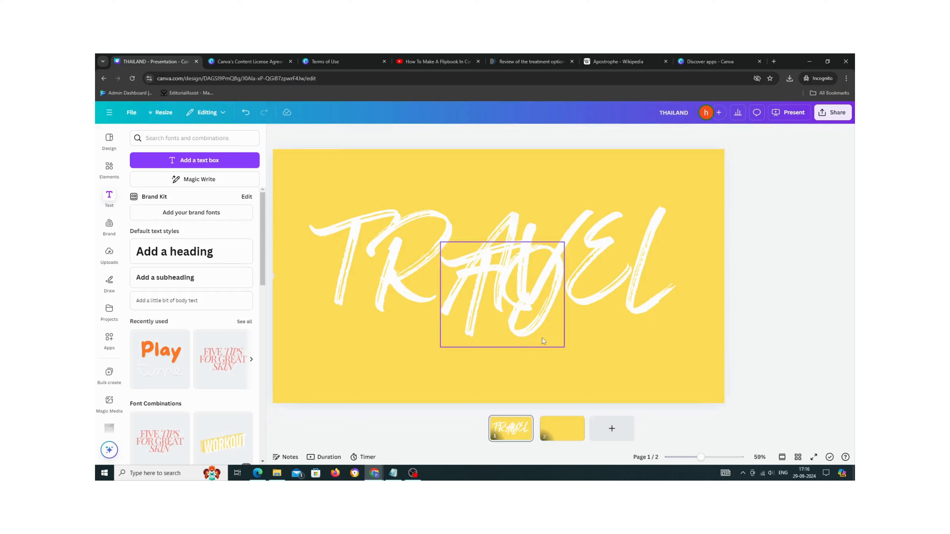
pyautogui.moveTo(540, 336); pyautogui.dragTo(535, 370)
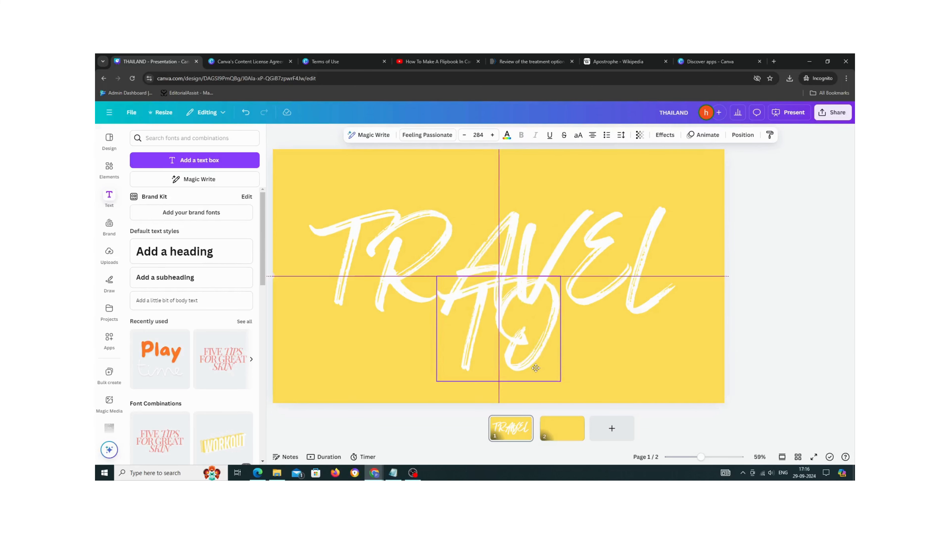
# - Apply the Lift text effect to both the TRAVEL and TO texts
pyautogui.click(384, 267)
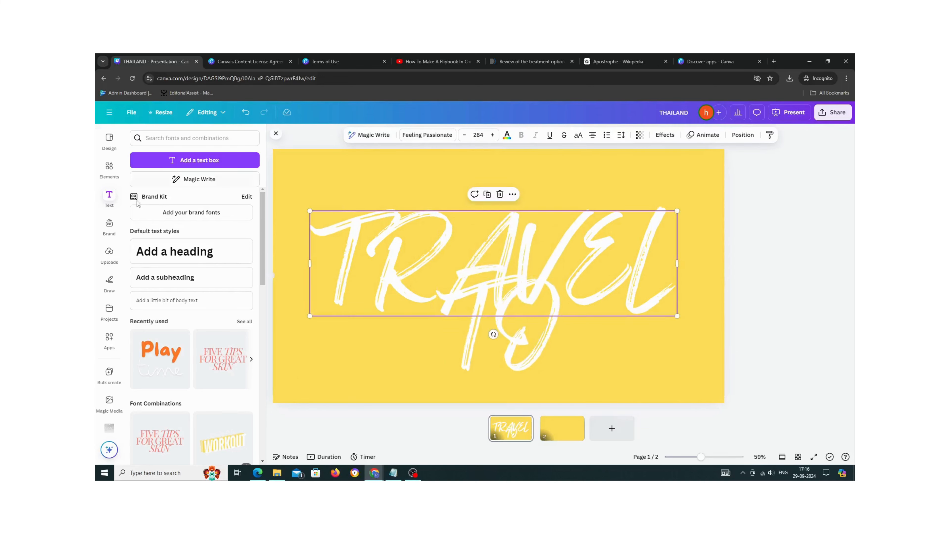
pyautogui.click(672, 139)
pyautogui.click(239, 192)
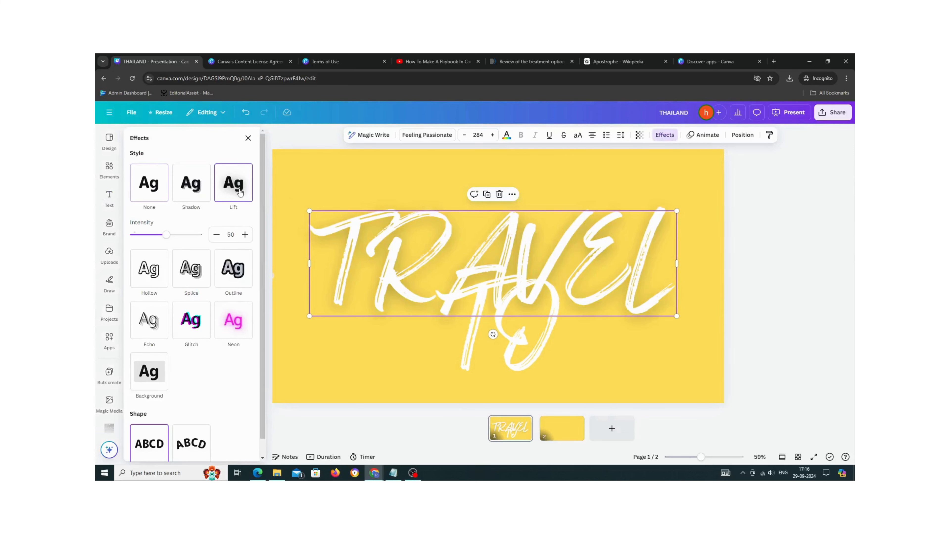
pyautogui.click(525, 344)
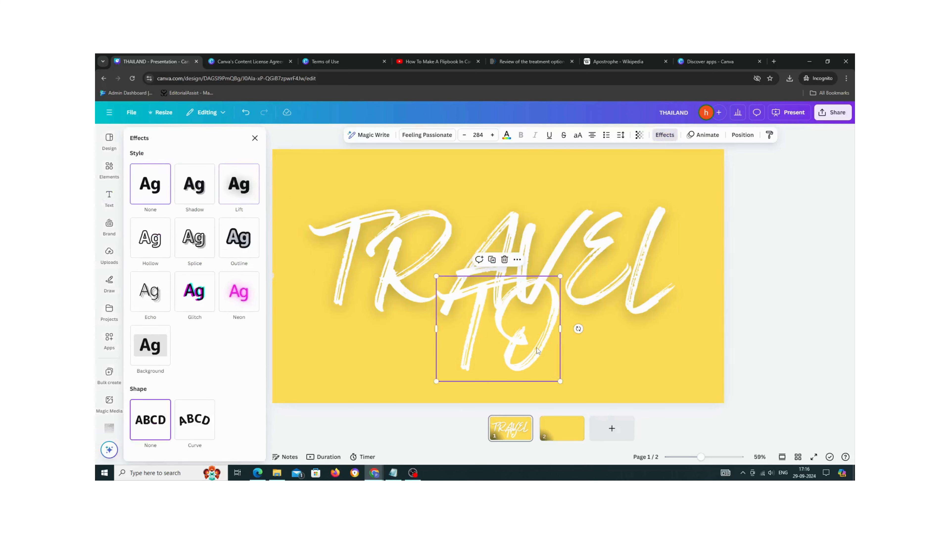
pyautogui.click(665, 135)
pyautogui.click(665, 135)
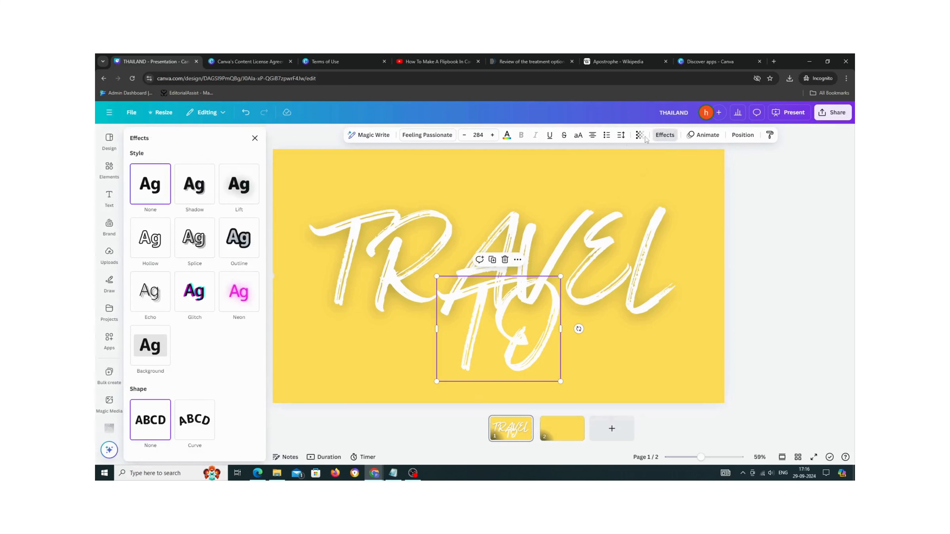
pyautogui.click(233, 183)
pyautogui.click(596, 248)
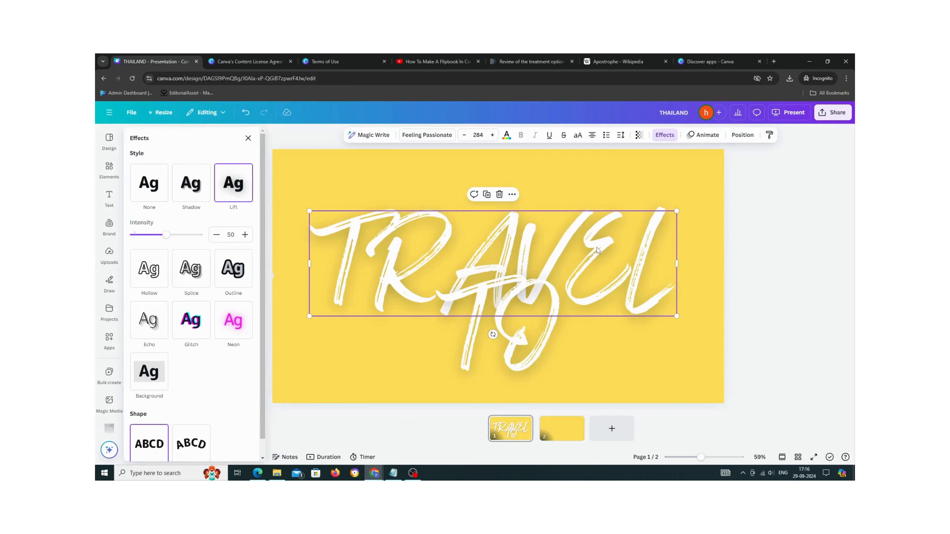
# - Apply the Baseline animation to the TRAVEL text and set its speed to maximum
pyautogui.click(705, 136)
pyautogui.scroll(-5, 157, 374)
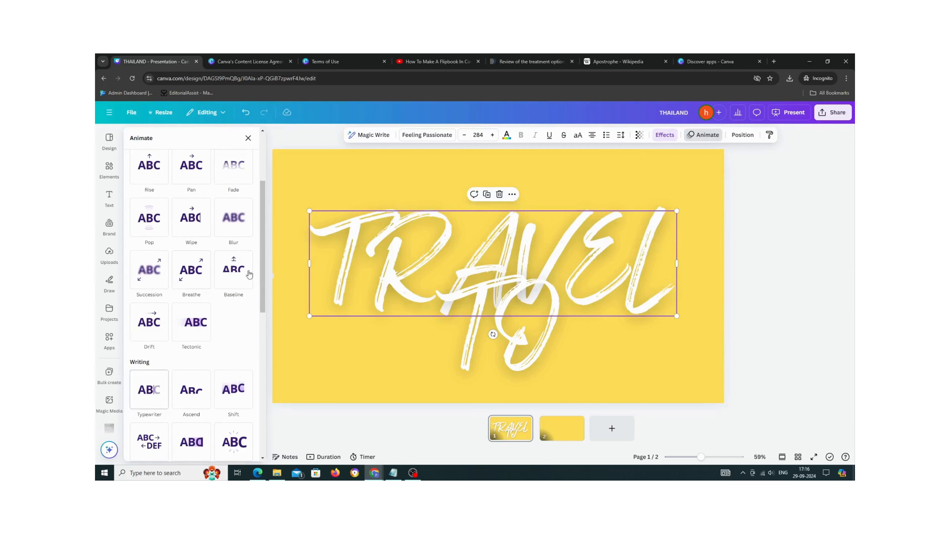
pyautogui.click(231, 275)
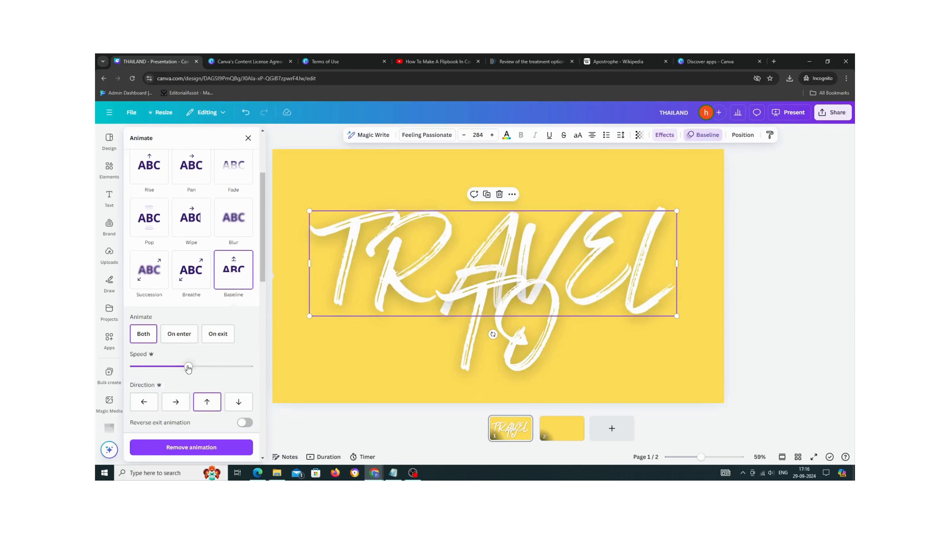
pyautogui.moveTo(188, 368); pyautogui.dragTo(251, 367)
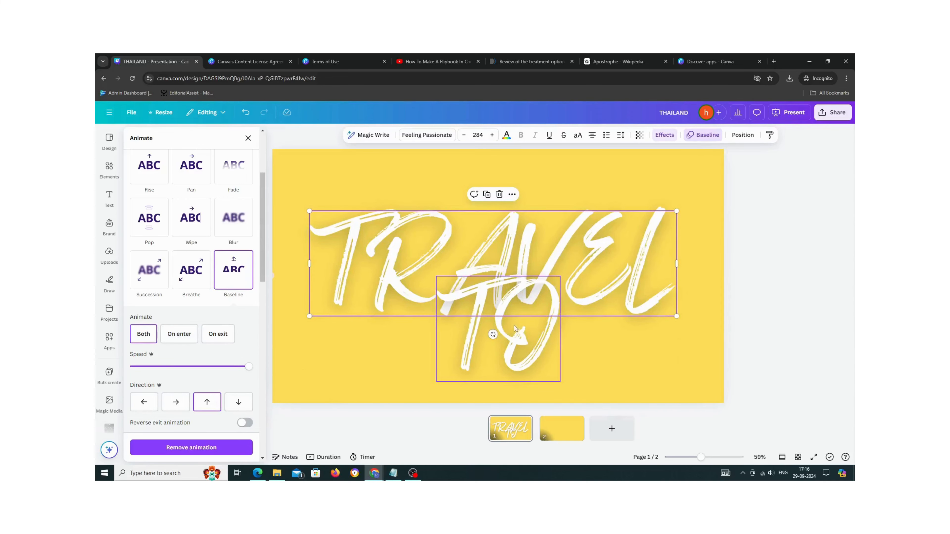
# - Move the TO text up so it overlaps the middle of the TRAVEL text
pyautogui.click(519, 346)
pyautogui.moveTo(532, 367); pyautogui.dragTo(528, 302)
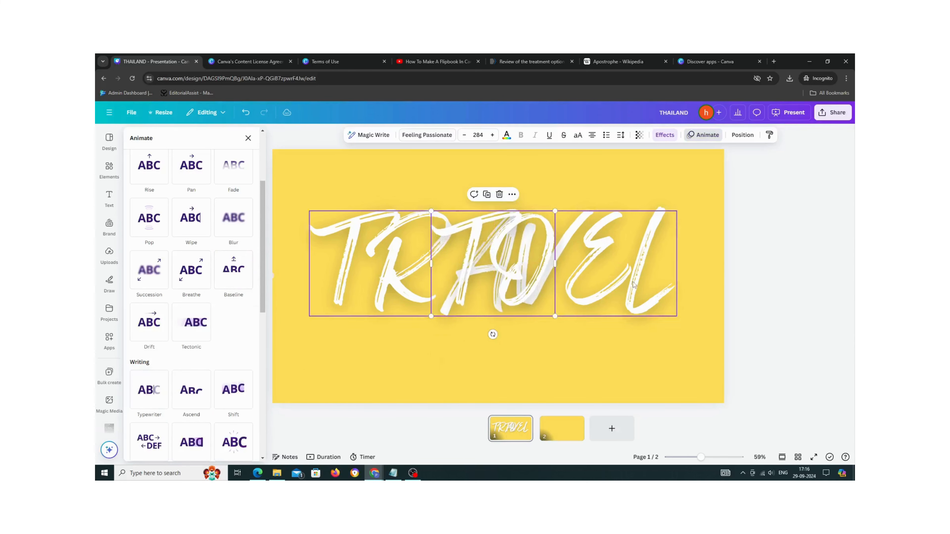
pyautogui.click(661, 138)
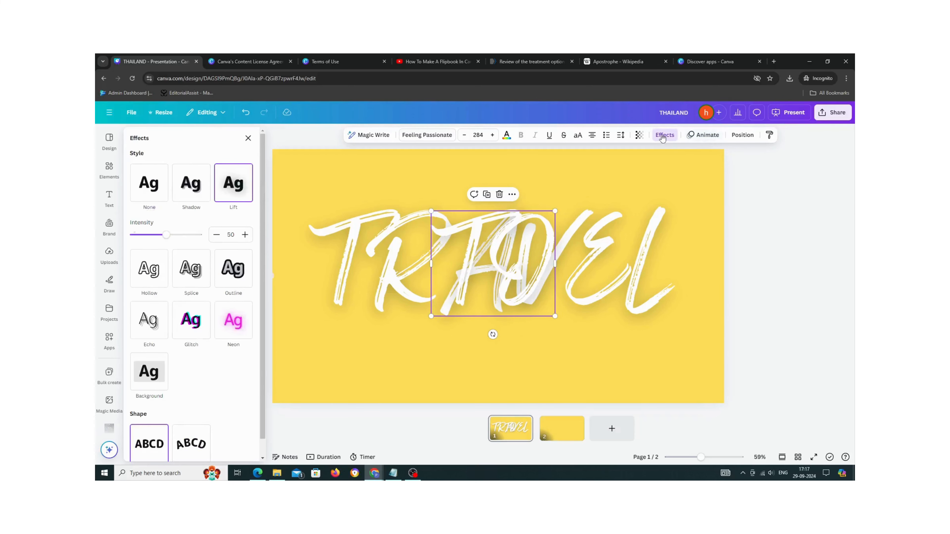
# - Apply the Baseline animation to the TO text and set its speed to maximum
pyautogui.click(703, 135)
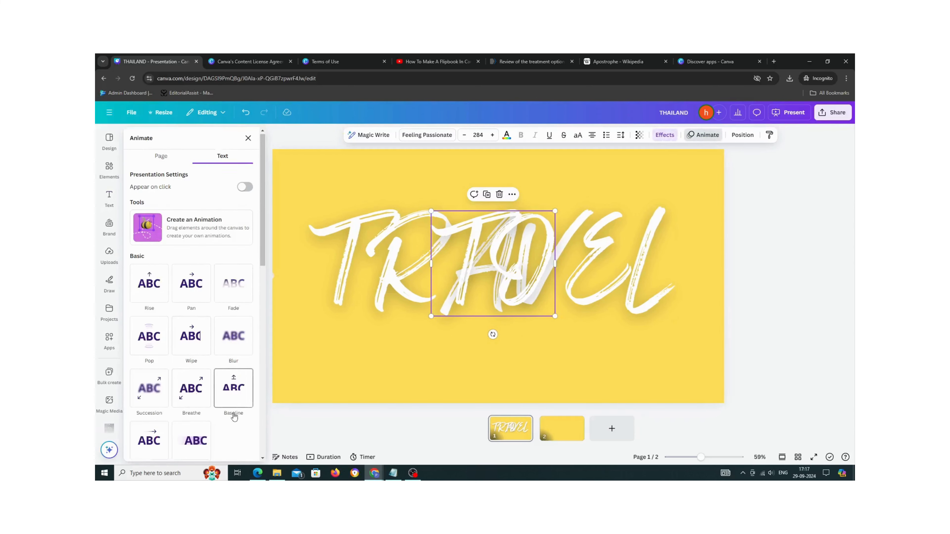
pyautogui.scroll(-2, 230, 321)
pyautogui.click(231, 321)
pyautogui.moveTo(187, 402); pyautogui.dragTo(282, 404)
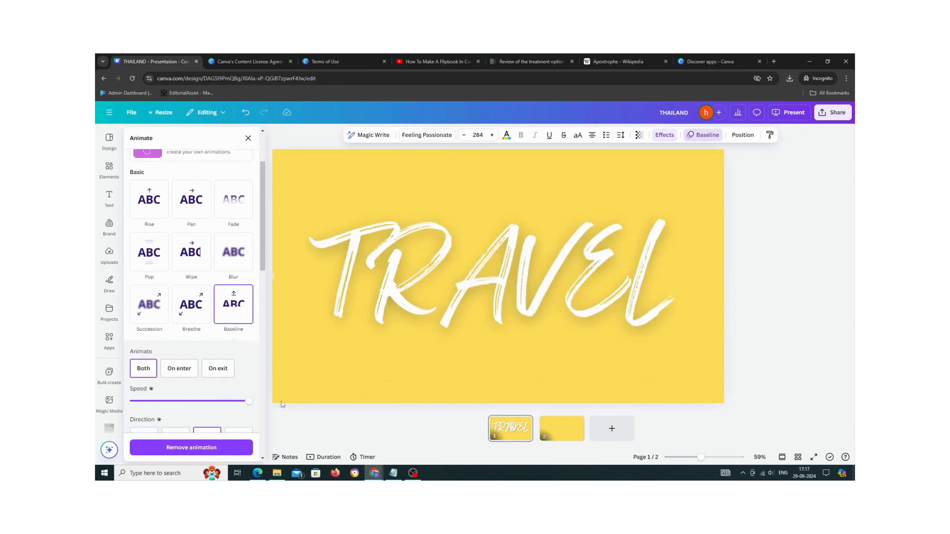
# - Add a Match & Move transition between slide 1 and slide 2 with a 2.5 second duration
pyautogui.click(571, 438)
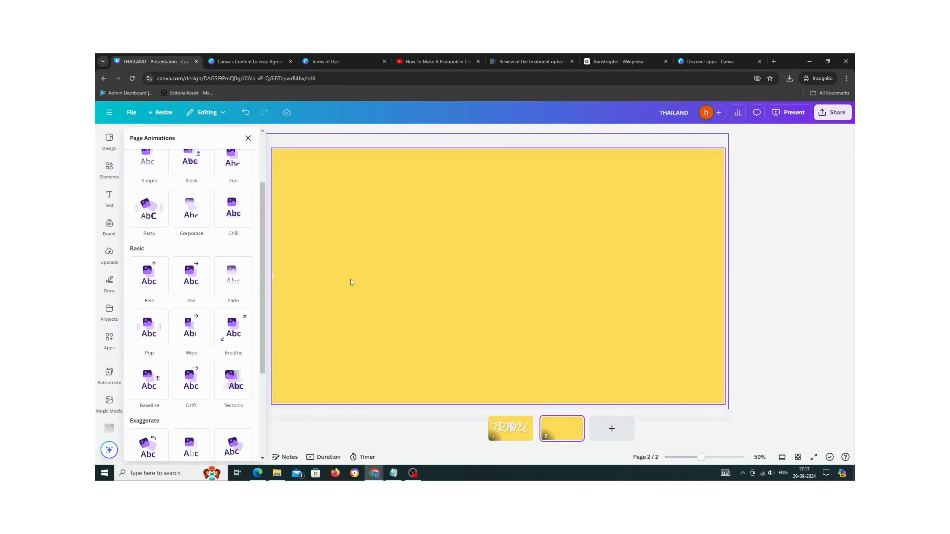
pyautogui.click(532, 436)
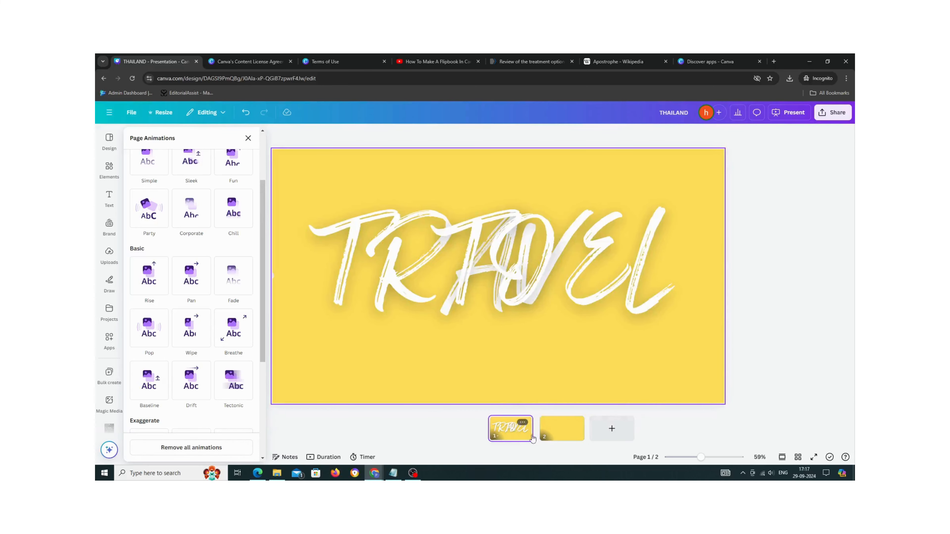
pyautogui.moveTo(537, 433)
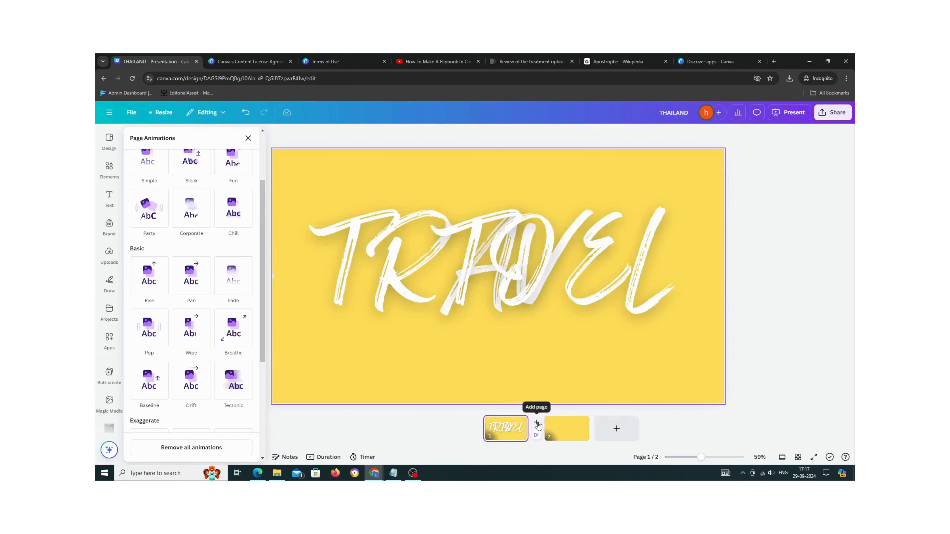
pyautogui.click(538, 436)
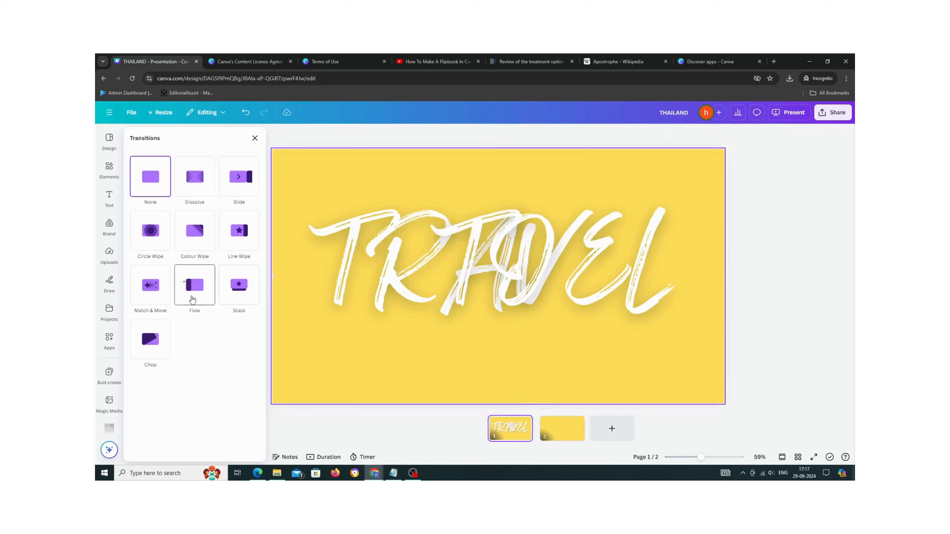
pyautogui.click(158, 300)
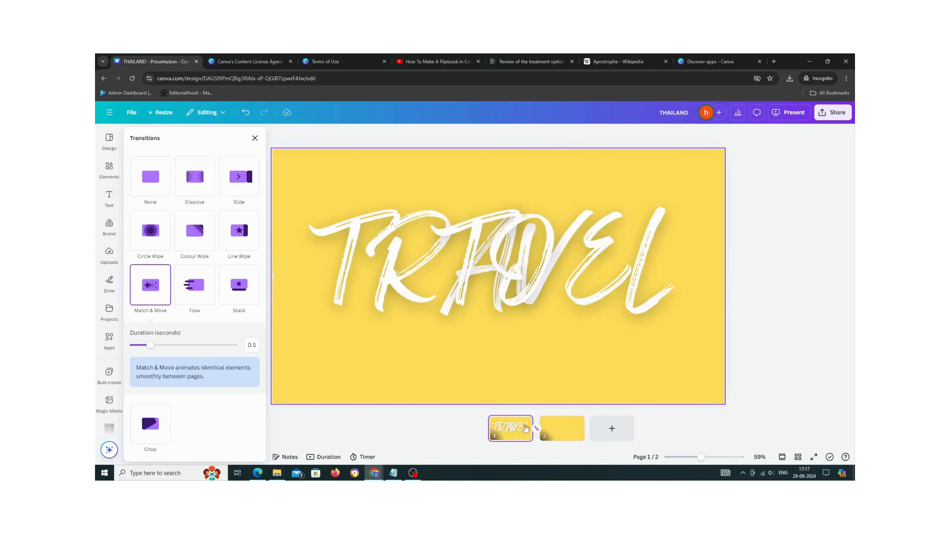
pyautogui.moveTo(150, 345); pyautogui.dragTo(246, 347)
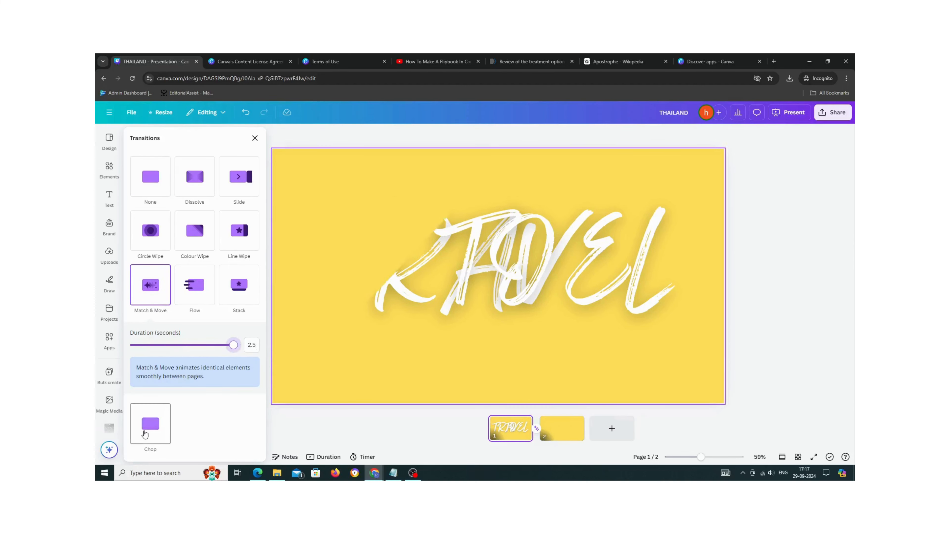
# - On slide 2, move the yellow panel and aeroplane group off the right edge to reveal the THAILAND image text
pyautogui.click(557, 428)
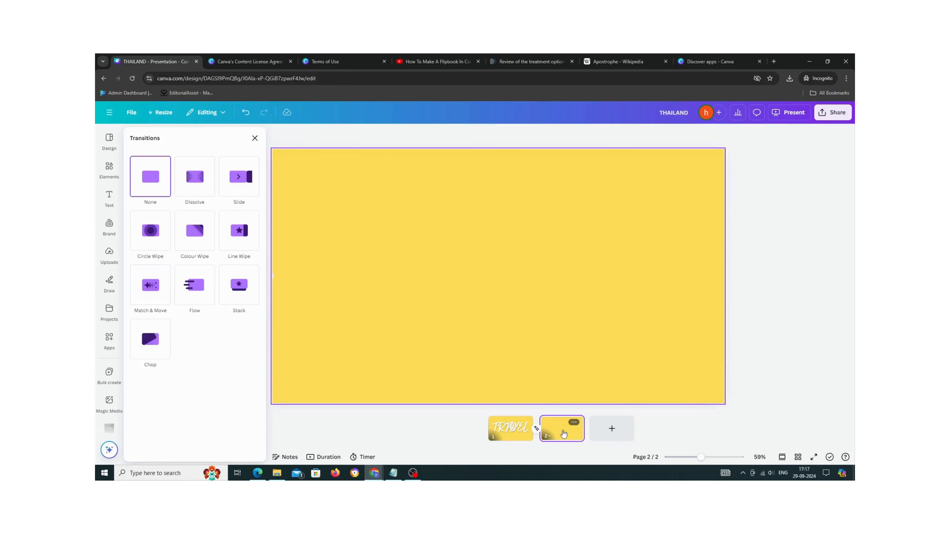
pyautogui.click(274, 277)
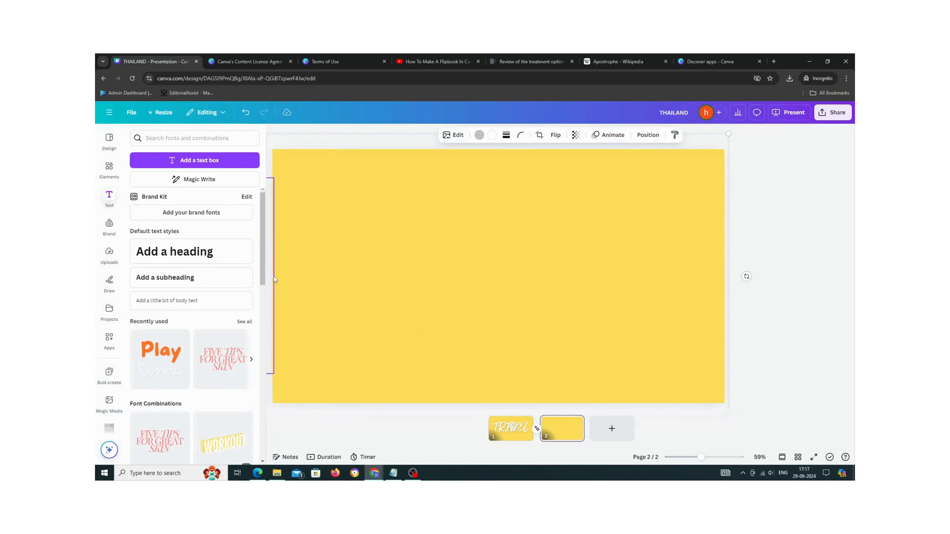
pyautogui.moveTo(274, 277); pyautogui.dragTo(603, 275)
pyautogui.moveTo(684, 275); pyautogui.dragTo(688, 276)
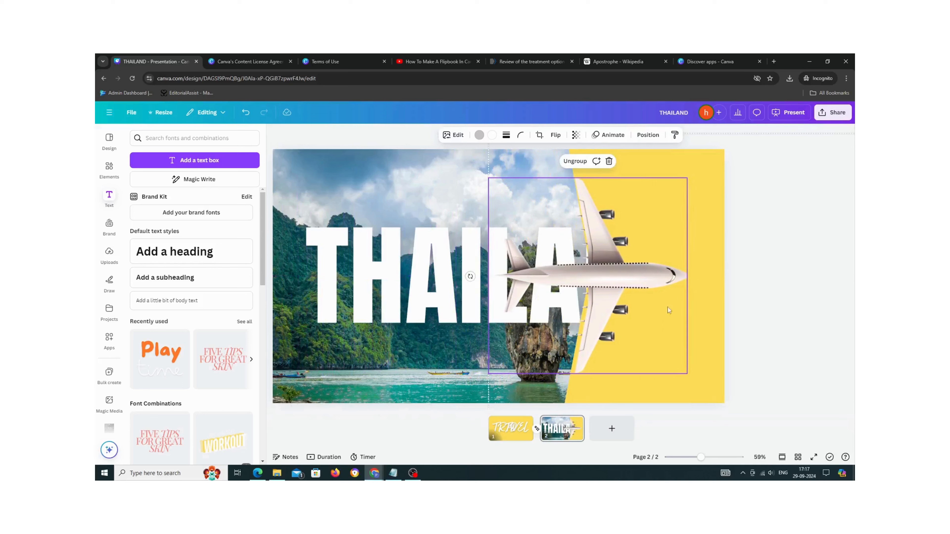
pyautogui.moveTo(607, 359); pyautogui.dragTo(760, 360)
pyautogui.moveTo(672, 351); pyautogui.dragTo(759, 351)
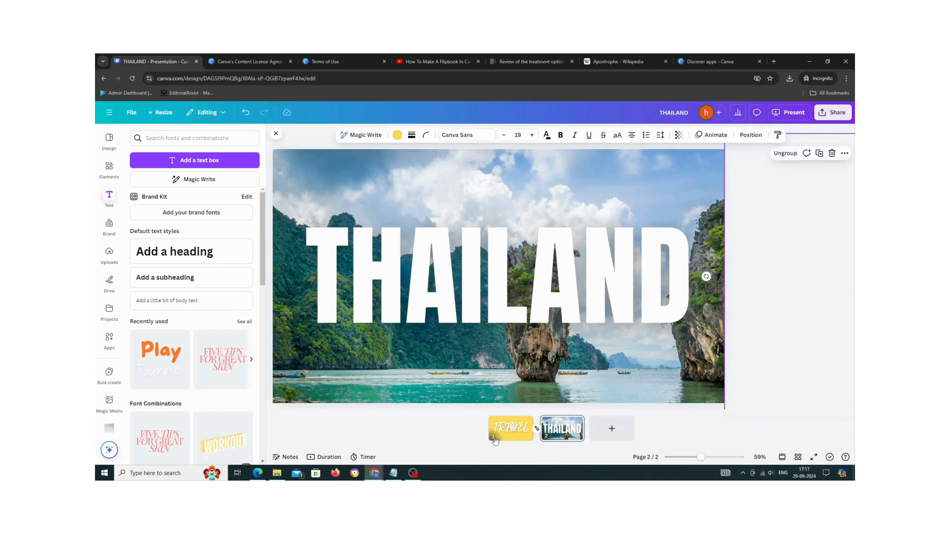
# - Review the presentation's Autoplay options from slide 1 and slide 2
pyautogui.click(508, 436)
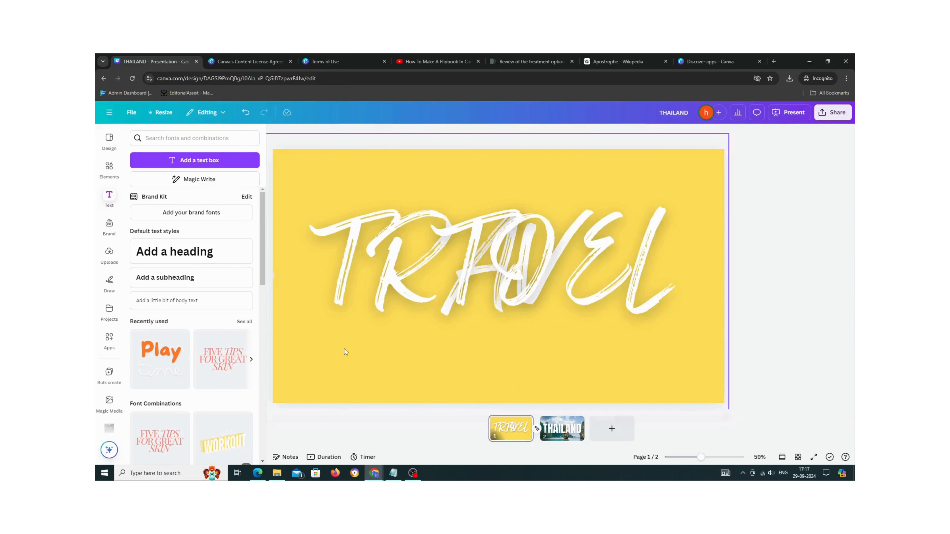
pyautogui.click(779, 115)
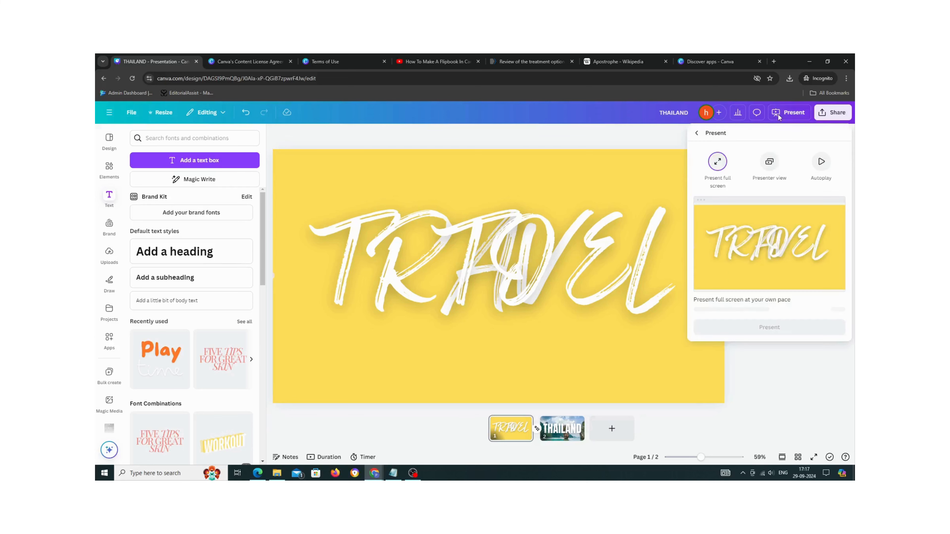
pyautogui.click(819, 168)
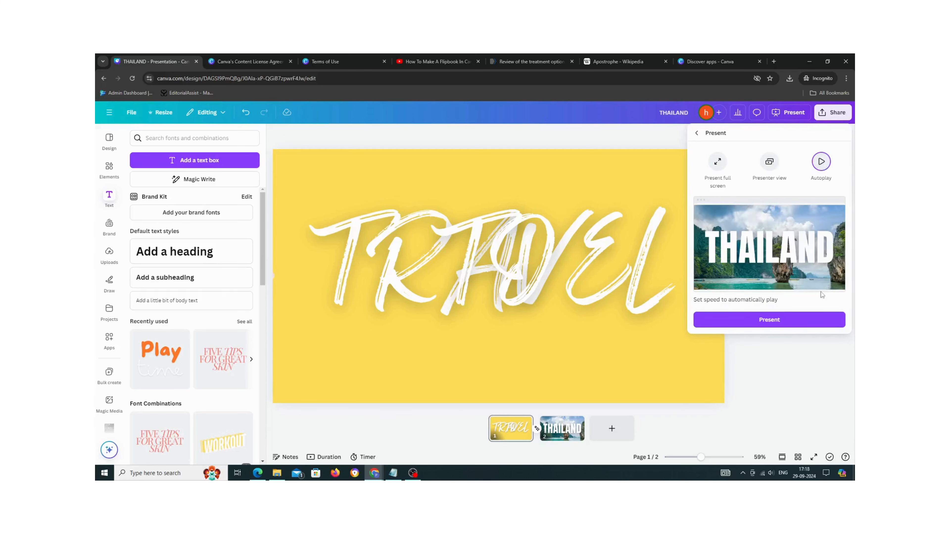
pyautogui.click(631, 142)
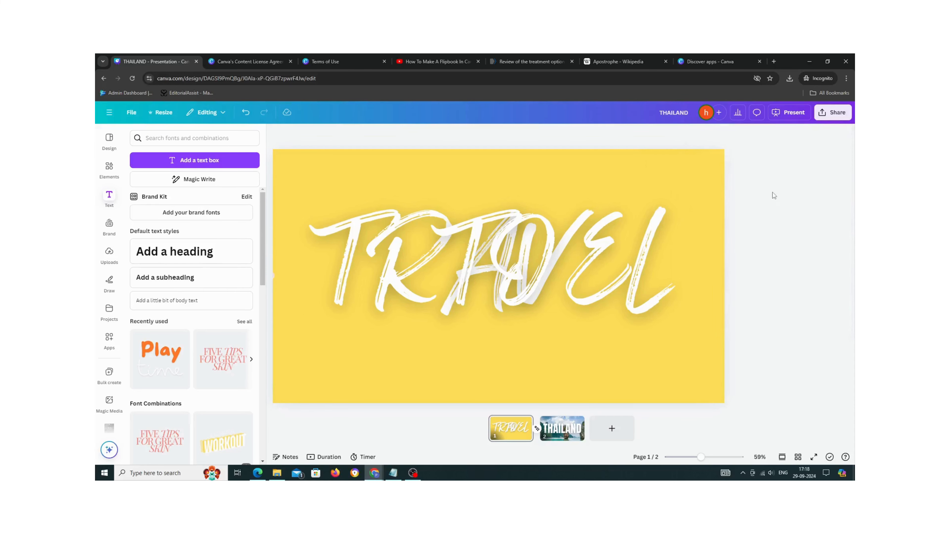
pyautogui.click(562, 428)
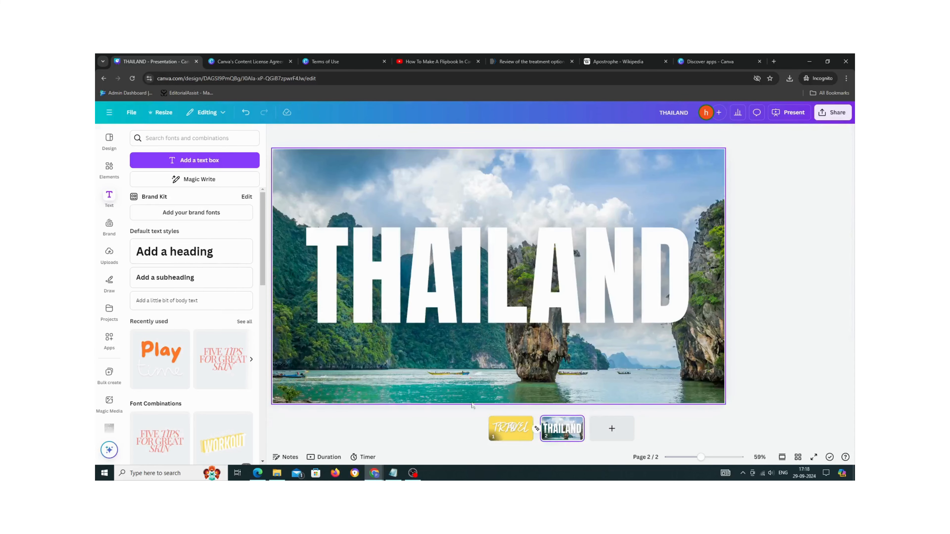
pyautogui.click(245, 112)
pyautogui.moveTo(780, 298); pyautogui.dragTo(776, 280)
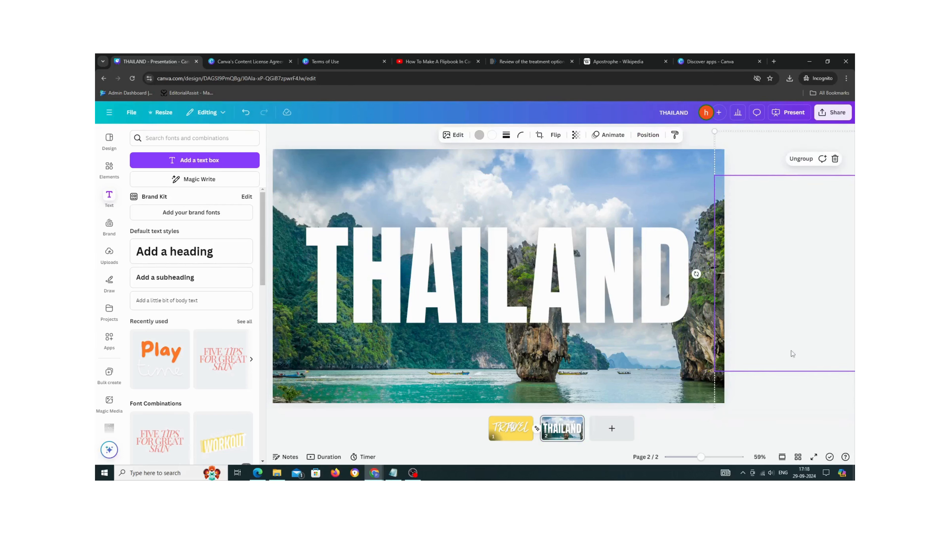
pyautogui.click(790, 113)
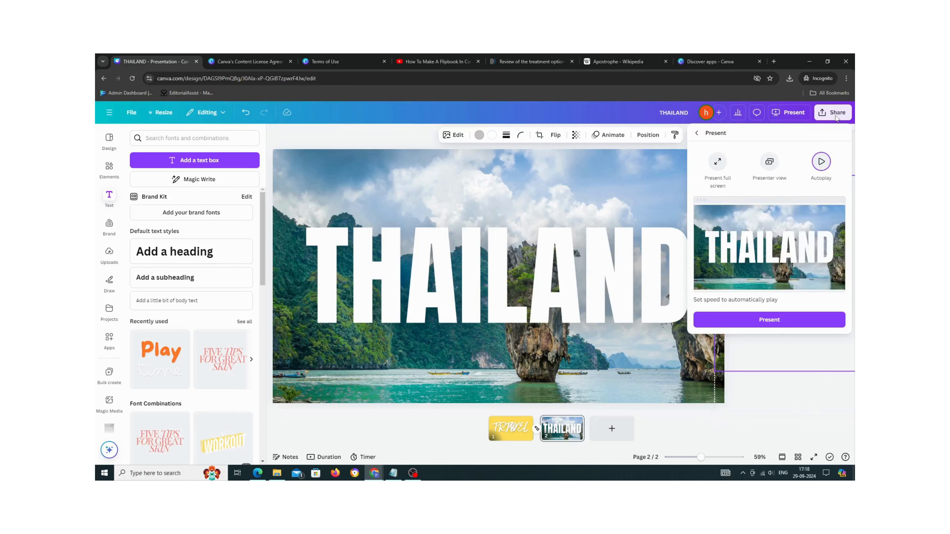
pyautogui.click(366, 241)
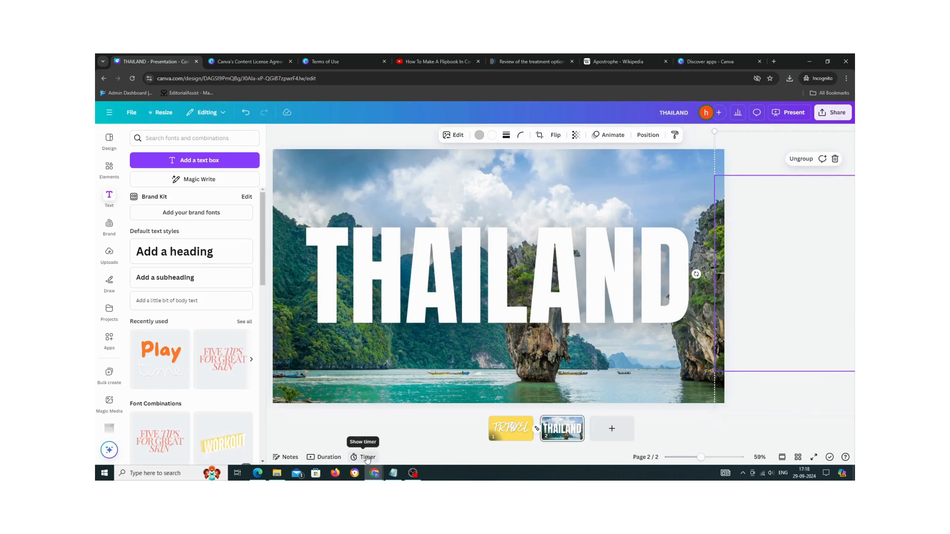
# - Show the timer and the duration timeline, then play and stop the animation preview of both slides
pyautogui.click(514, 430)
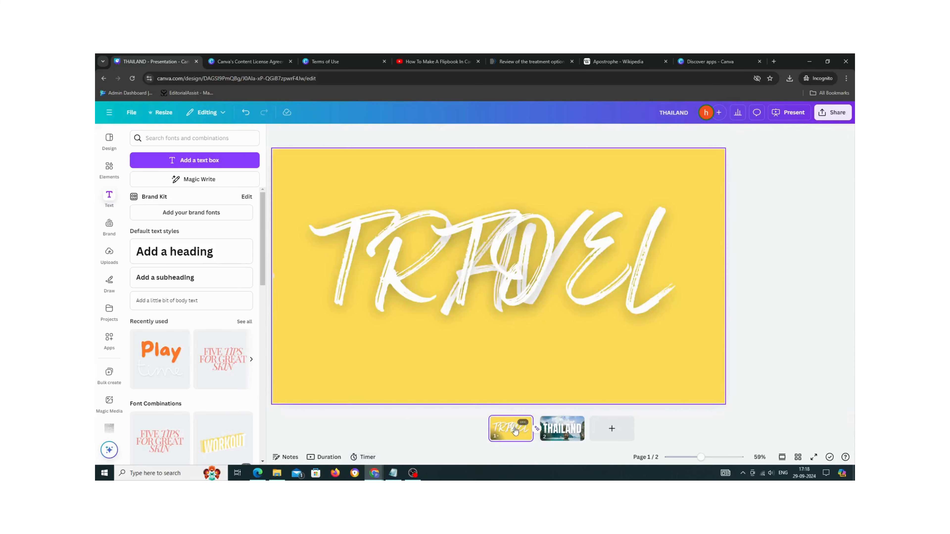
pyautogui.click(371, 459)
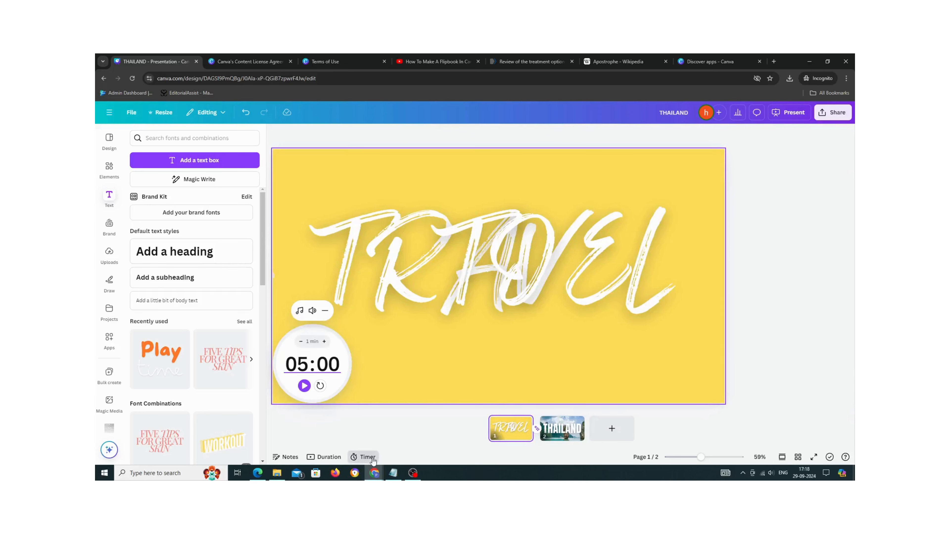
pyautogui.click(327, 458)
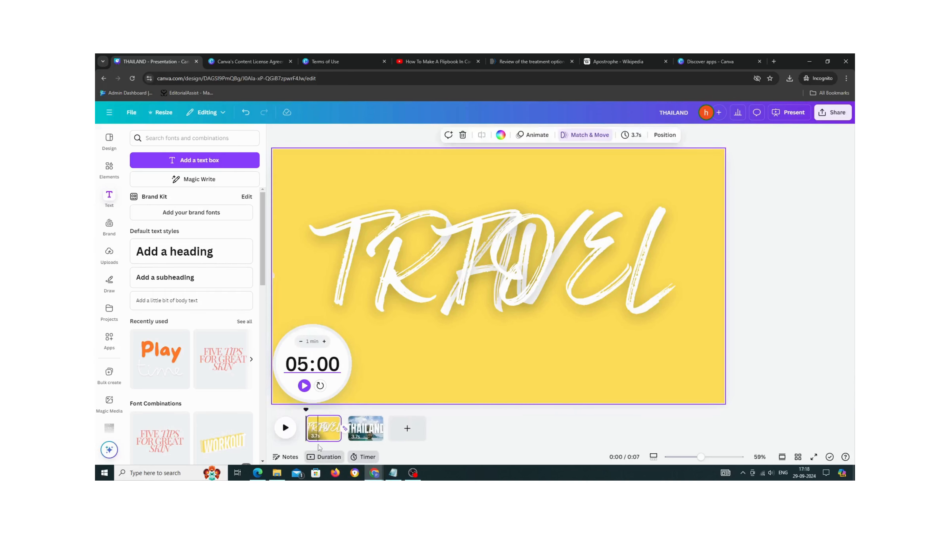
pyautogui.click(286, 429)
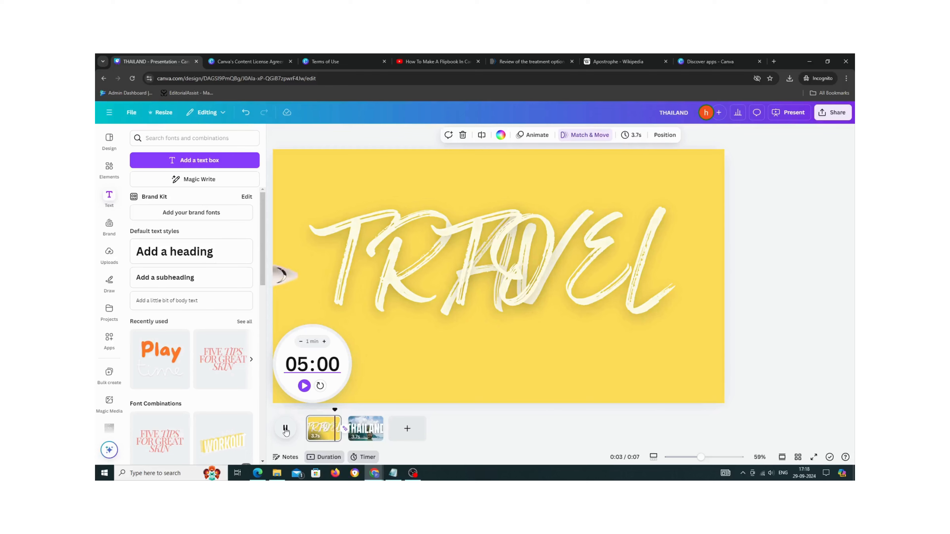
pyautogui.click(286, 428)
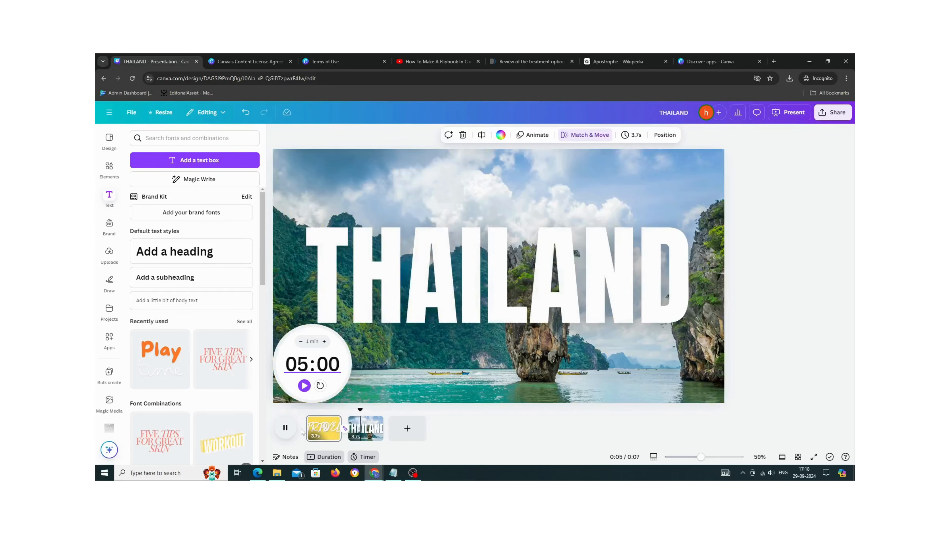
pyautogui.click(331, 430)
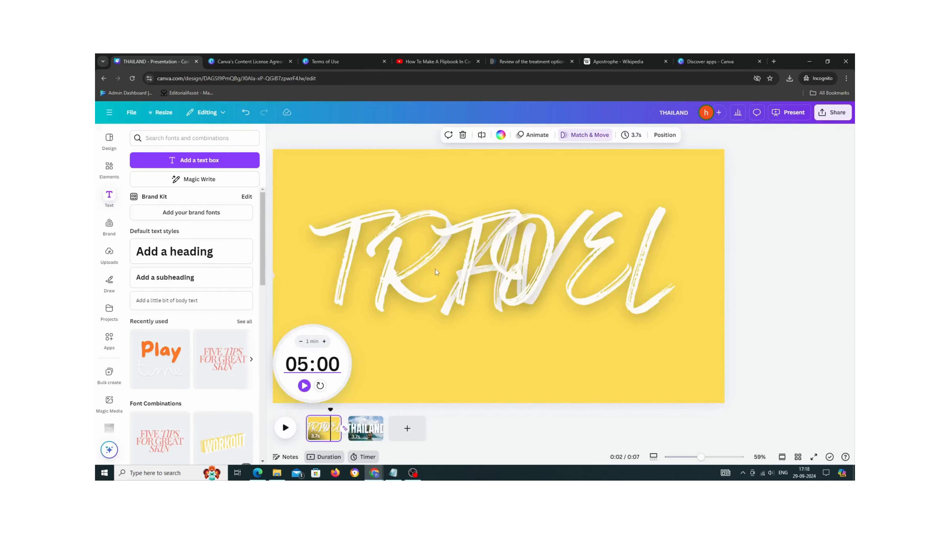
# - Select the TRAVEL text on slide 1 and show its timing on the timeline
pyautogui.click(435, 269)
pyautogui.click(317, 427)
pyautogui.click(488, 289)
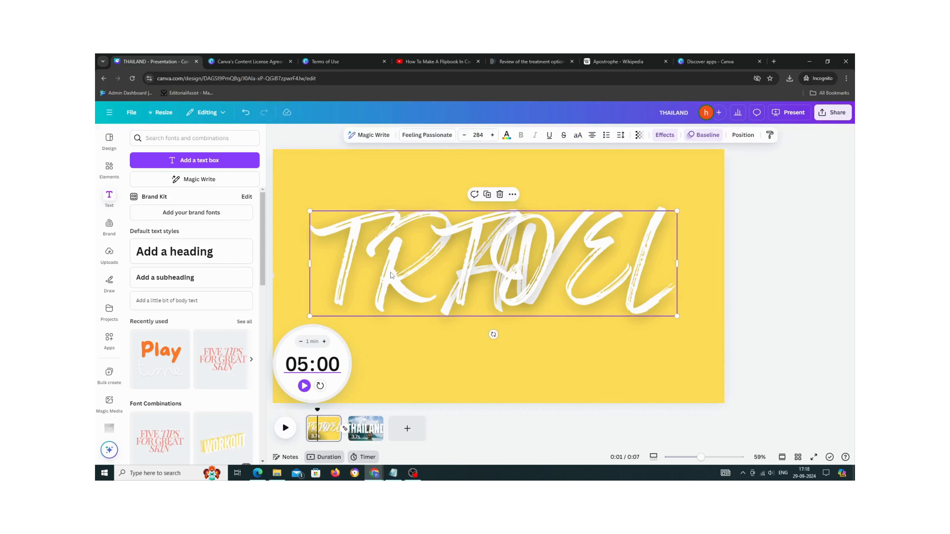
pyautogui.rightClick(489, 289)
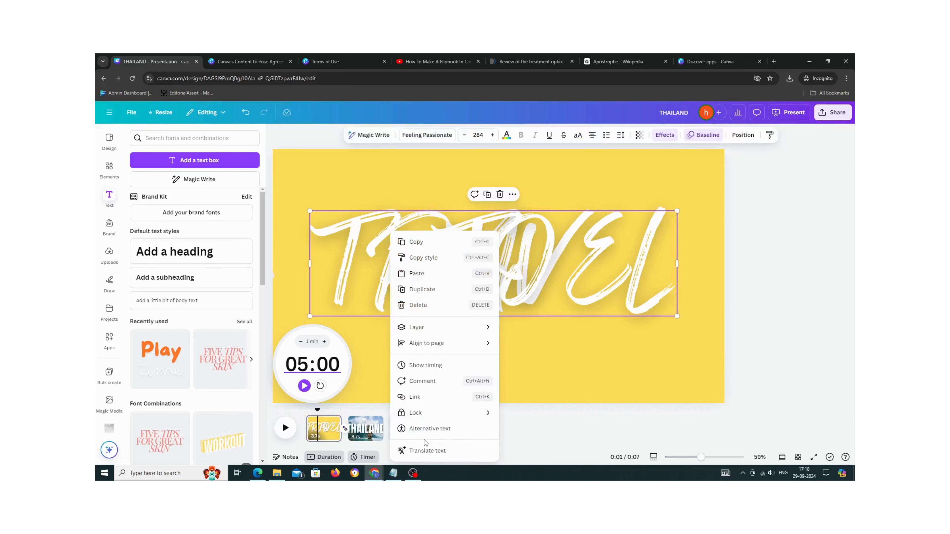
pyautogui.click(764, 355)
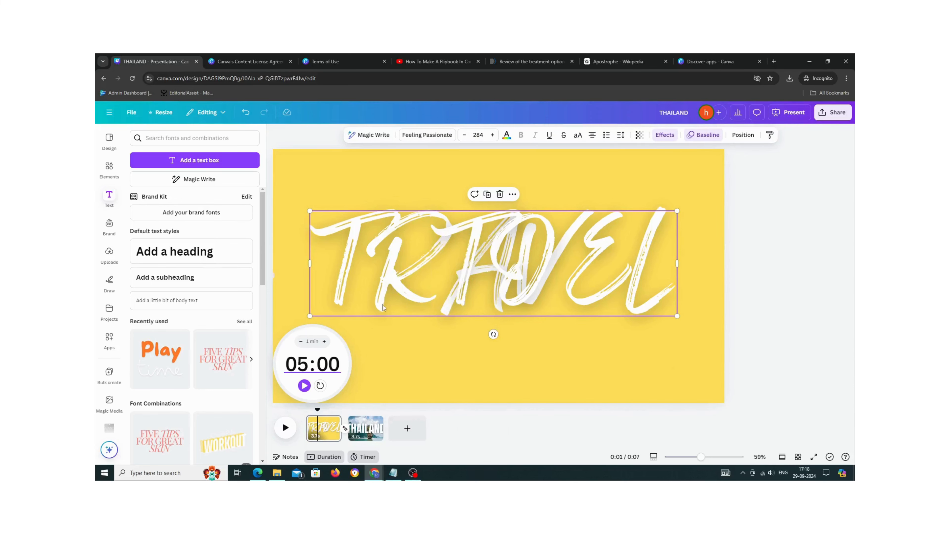
pyautogui.rightClick(373, 293)
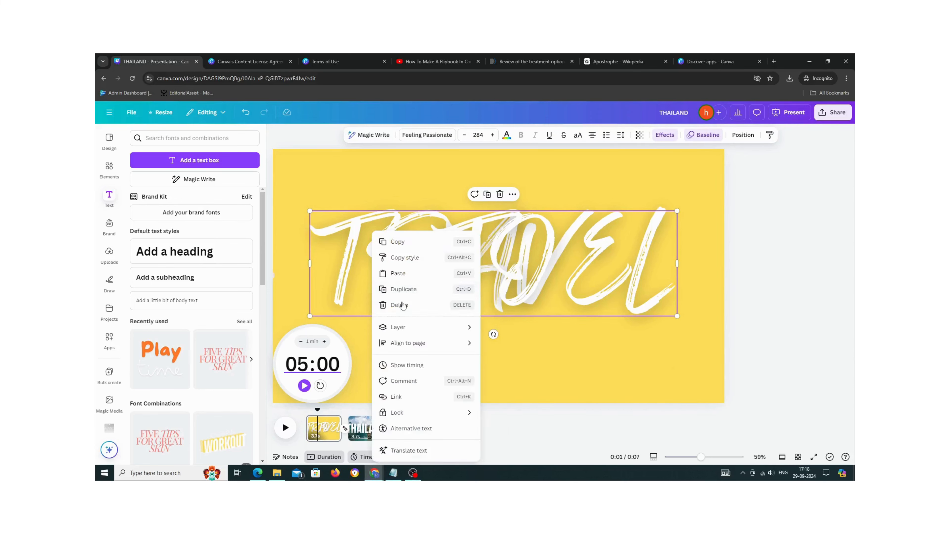
pyautogui.click(364, 459)
pyautogui.click(365, 459)
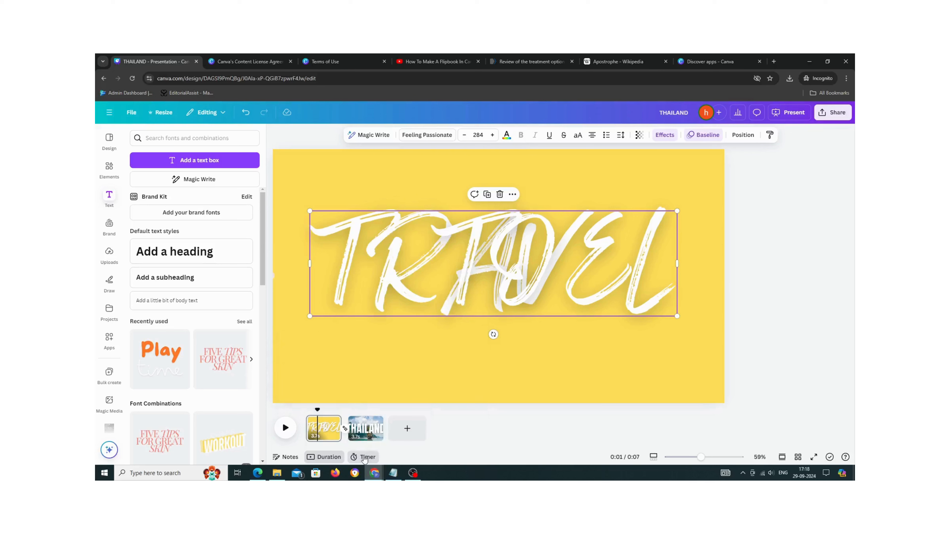
pyautogui.click(512, 195)
pyautogui.click(541, 338)
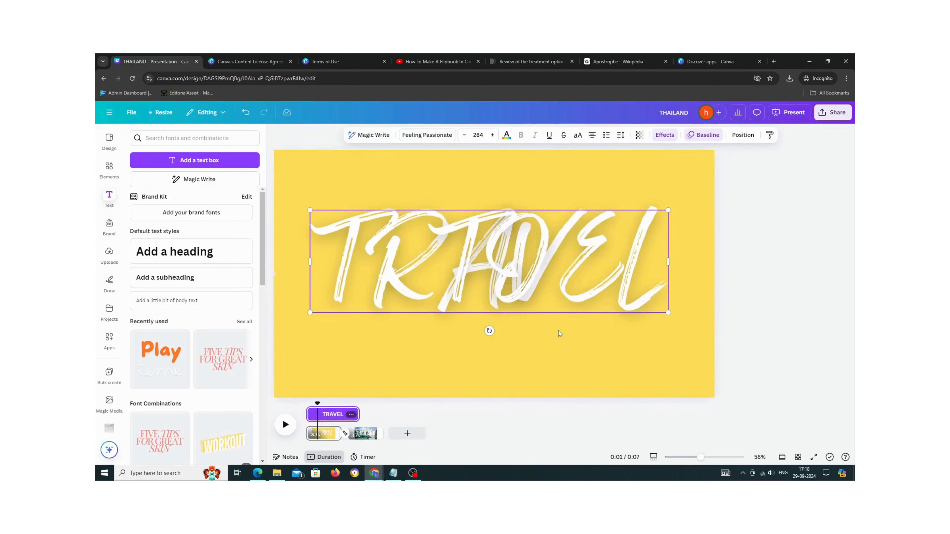
# - Shorten the TRAVEL text's timing and place the TO text's timing so it appears after TRAVEL
pyautogui.moveTo(358, 415); pyautogui.dragTo(323, 416)
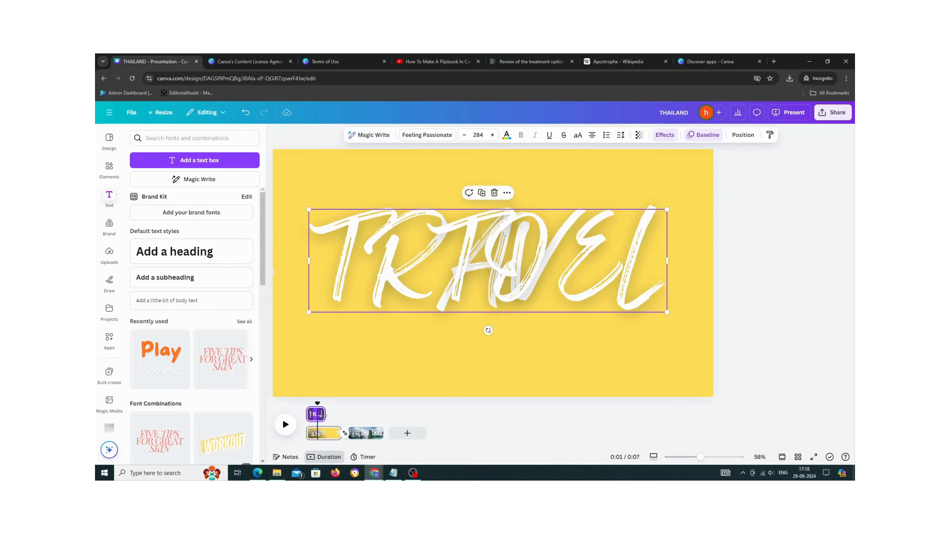
pyautogui.click(323, 416)
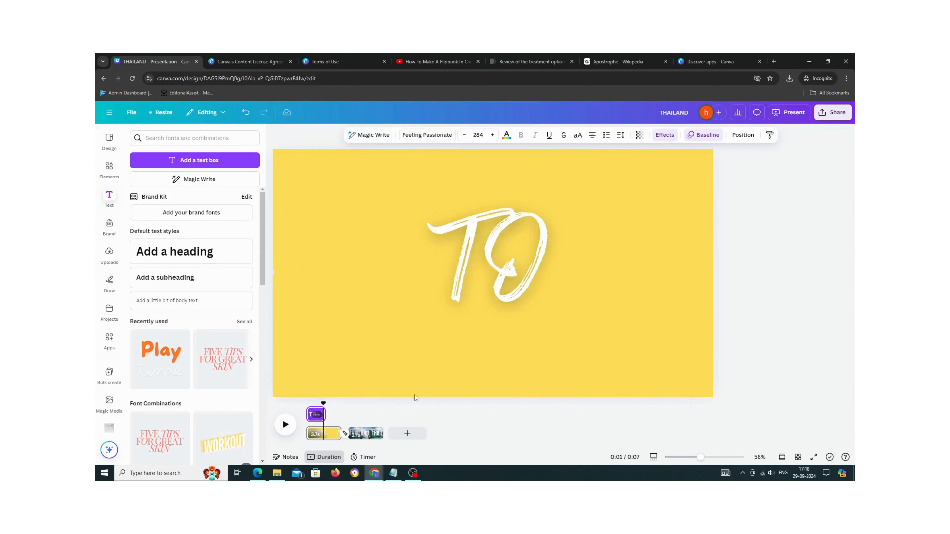
pyautogui.click(503, 271)
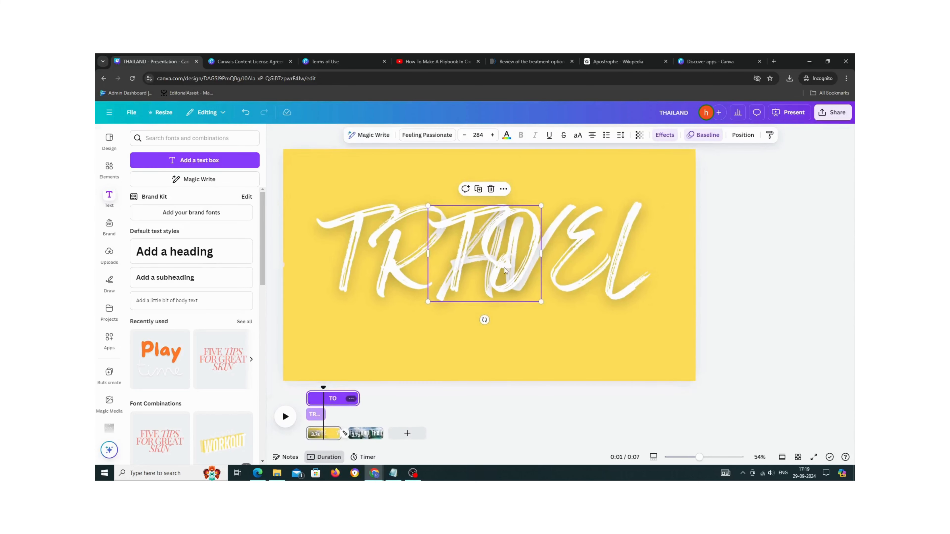
pyautogui.click(504, 188)
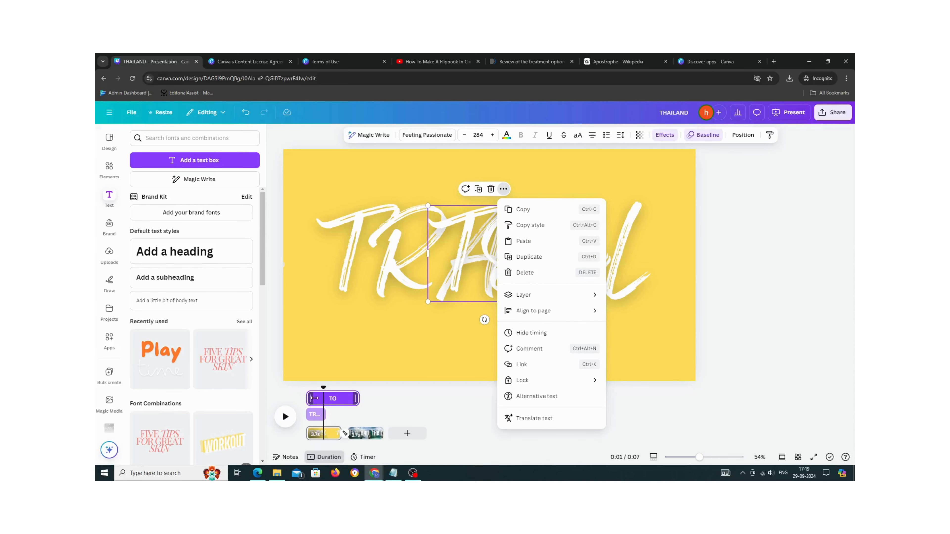
pyautogui.moveTo(313, 398); pyautogui.dragTo(325, 398)
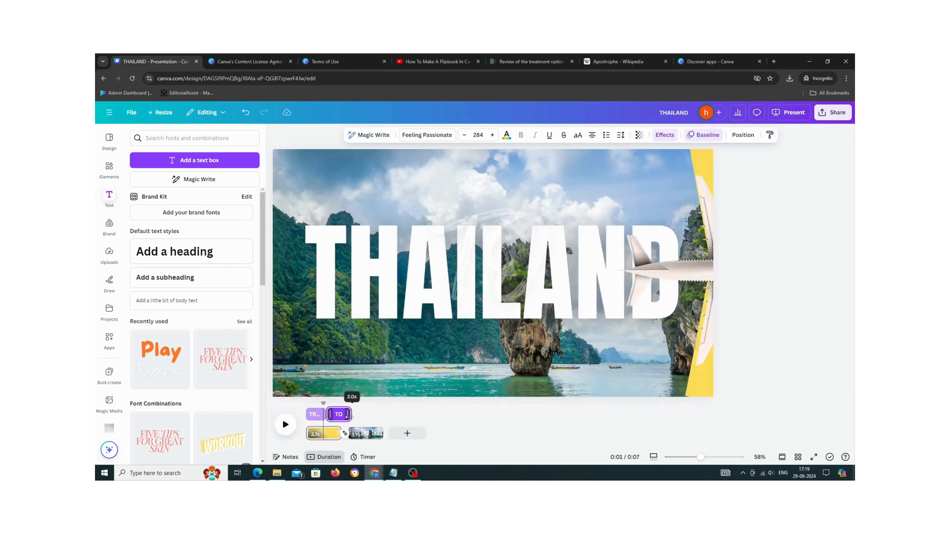
pyautogui.moveTo(349, 415)
pyautogui.mouseDown()
pyautogui.moveTo(333, 417)
pyautogui.moveTo(341, 414)
pyautogui.mouseUp()
pyautogui.rightClick(341, 414)
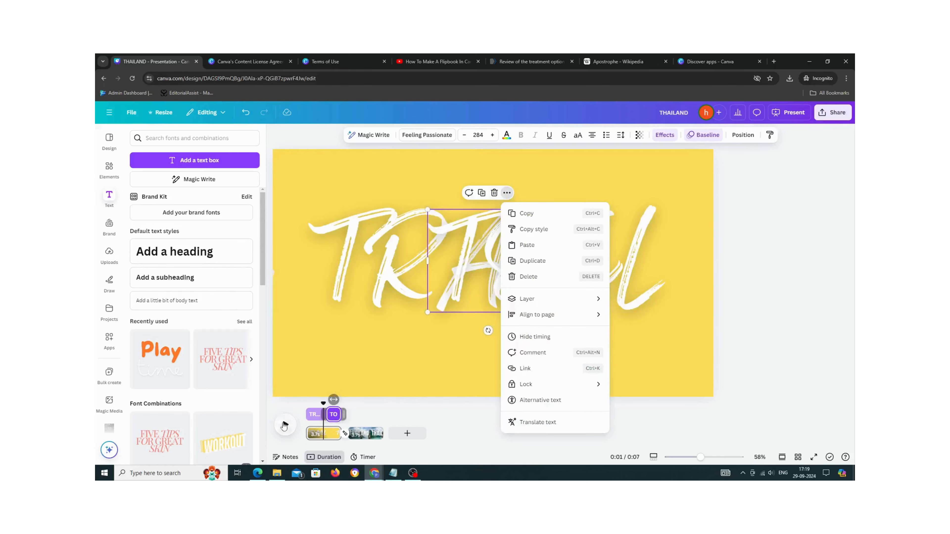
pyautogui.moveTo(323, 406); pyautogui.dragTo(306, 406)
# - Play and pause the animation preview, then view slide 2 and slide 1
pyautogui.click(288, 424)
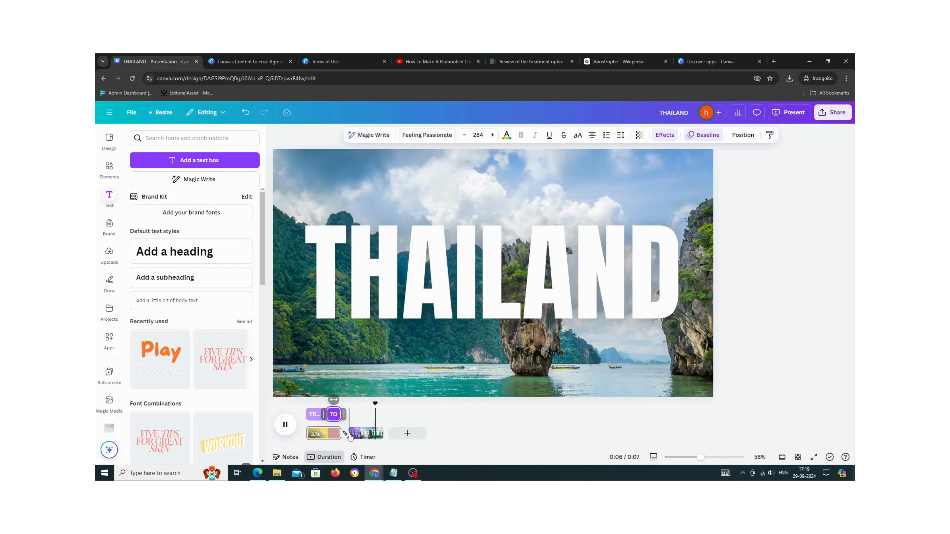
pyautogui.click(285, 425)
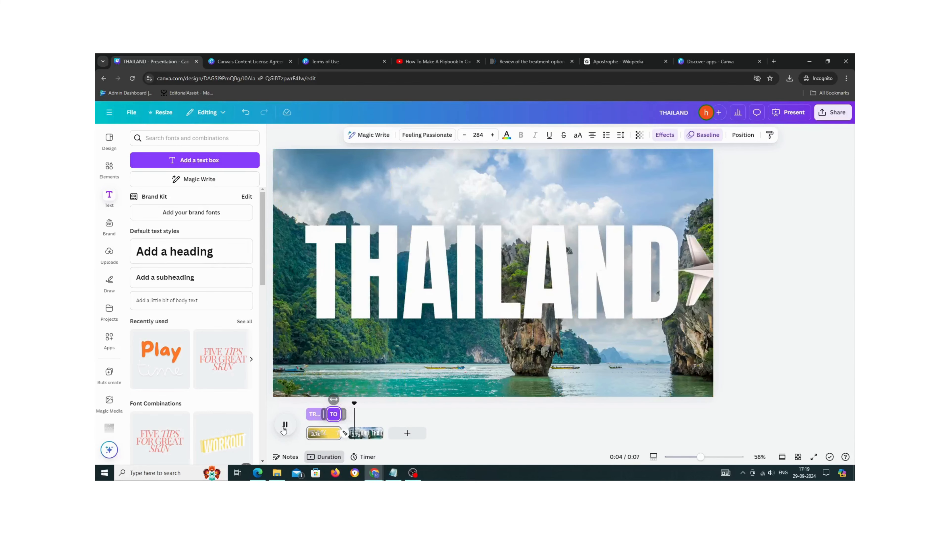
pyautogui.click(345, 415)
pyautogui.click(364, 433)
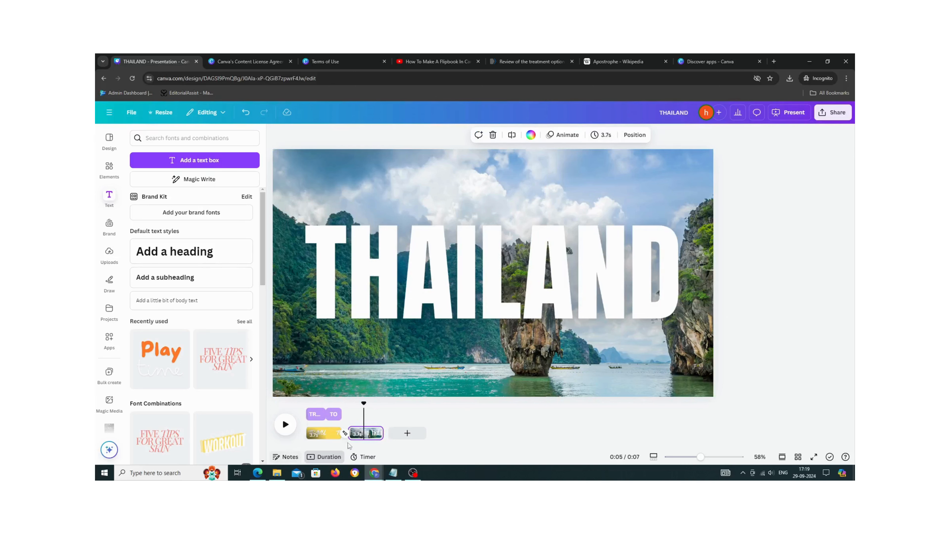
pyautogui.click(324, 434)
# - Move the TO text's timing bar earlier on the timeline and play the preview
pyautogui.click(341, 414)
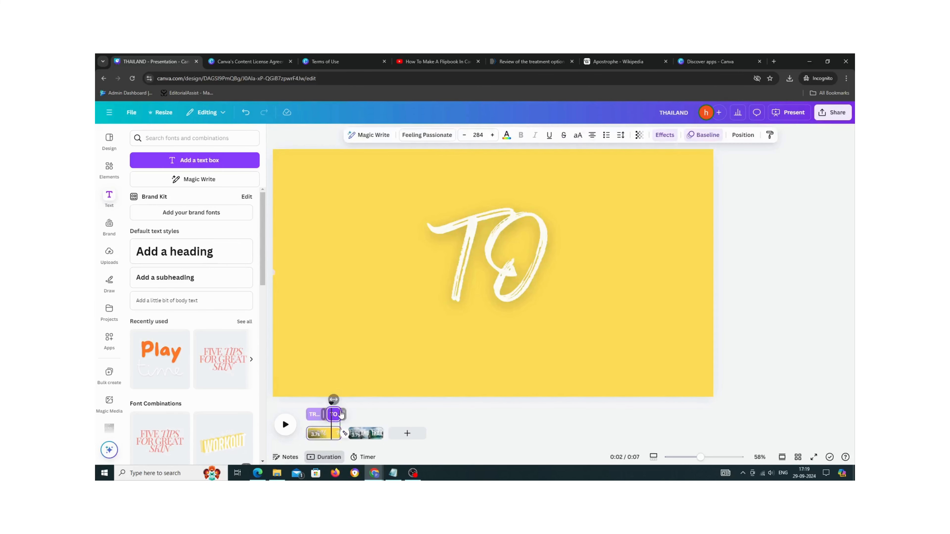
pyautogui.moveTo(344, 412); pyautogui.dragTo(309, 398)
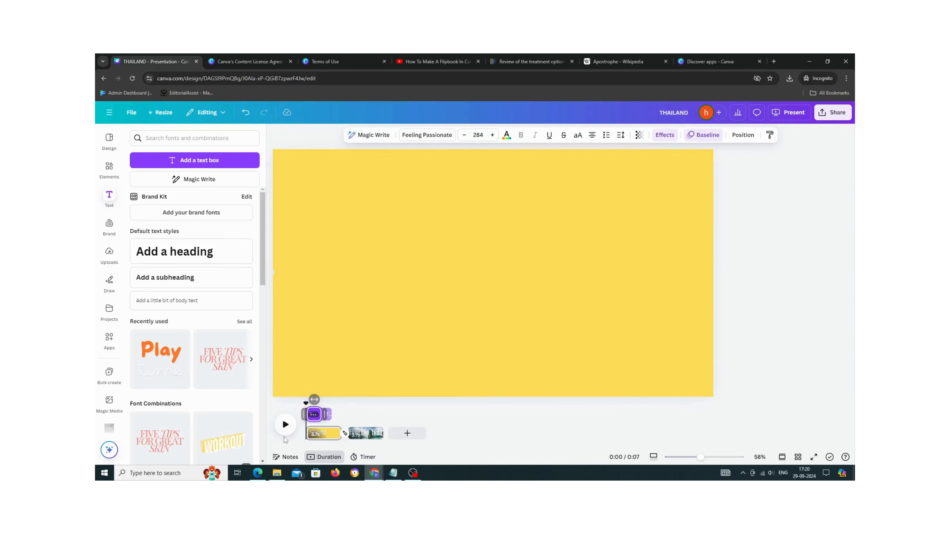
pyautogui.click(285, 425)
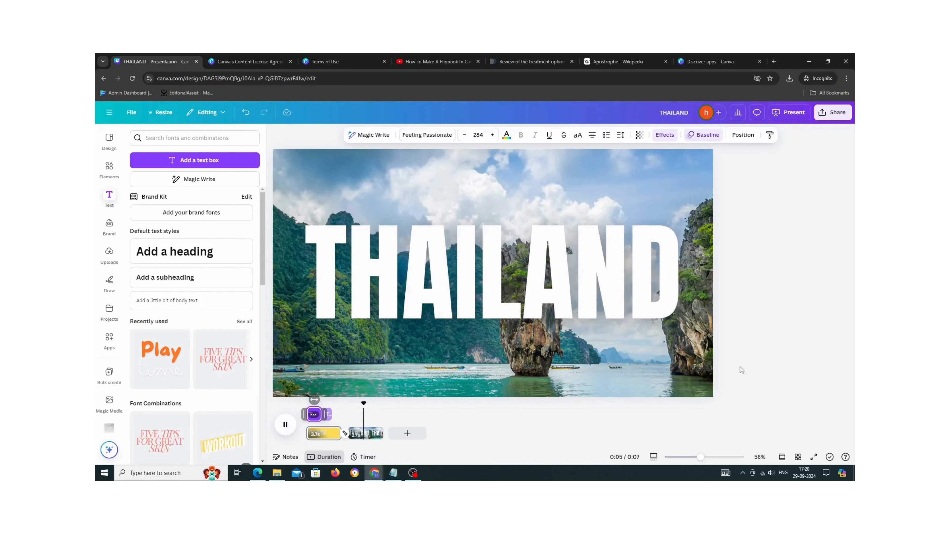
# - Download the design as an MP4 Video
pyautogui.click(831, 120)
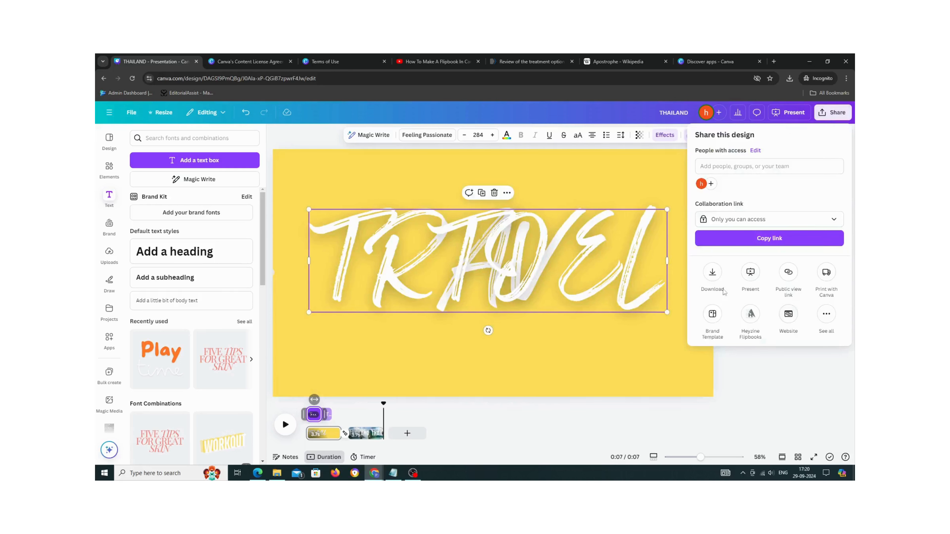
pyautogui.click(712, 276)
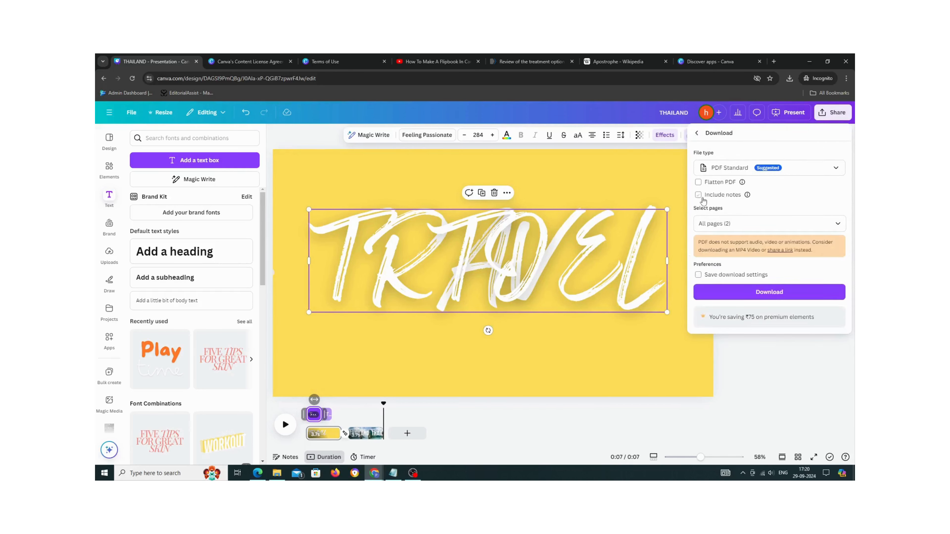
pyautogui.click(720, 168)
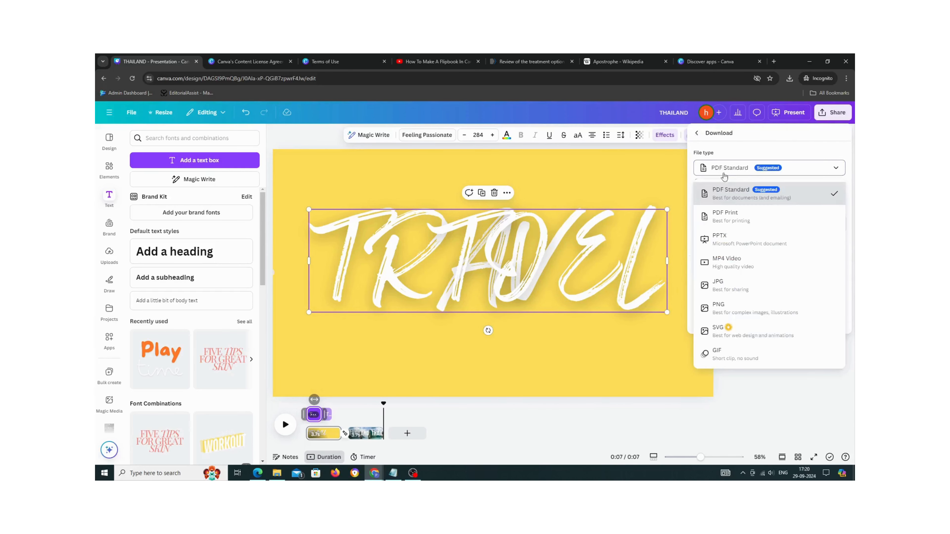
pyautogui.click(726, 266)
pyautogui.click(764, 303)
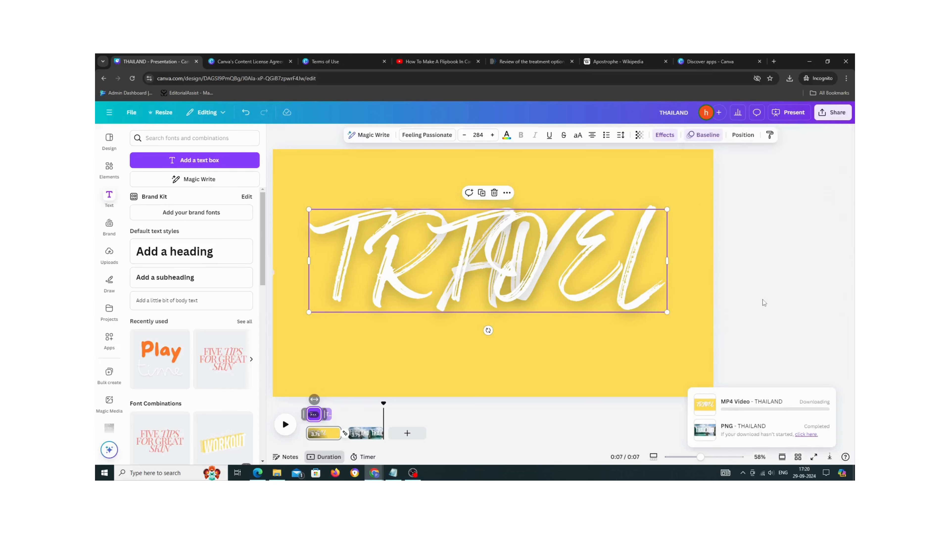